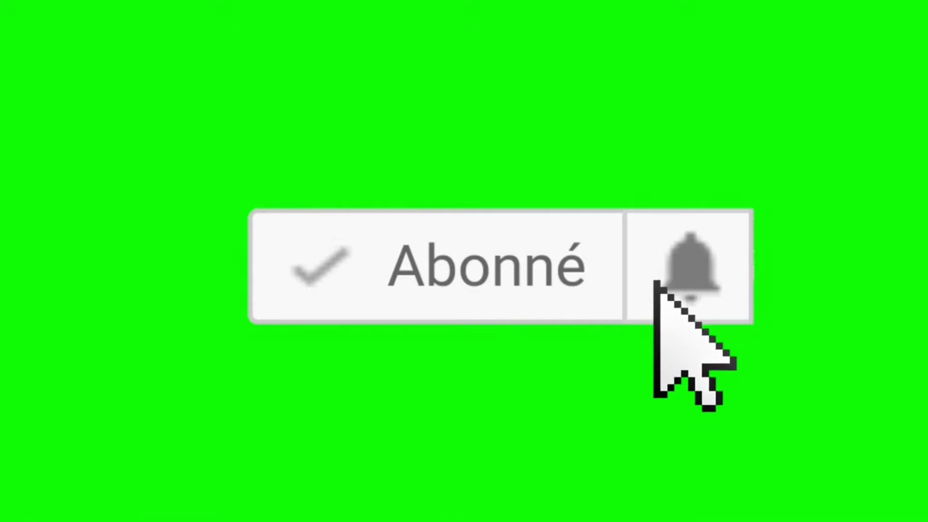
pyautogui.click(658, 285)
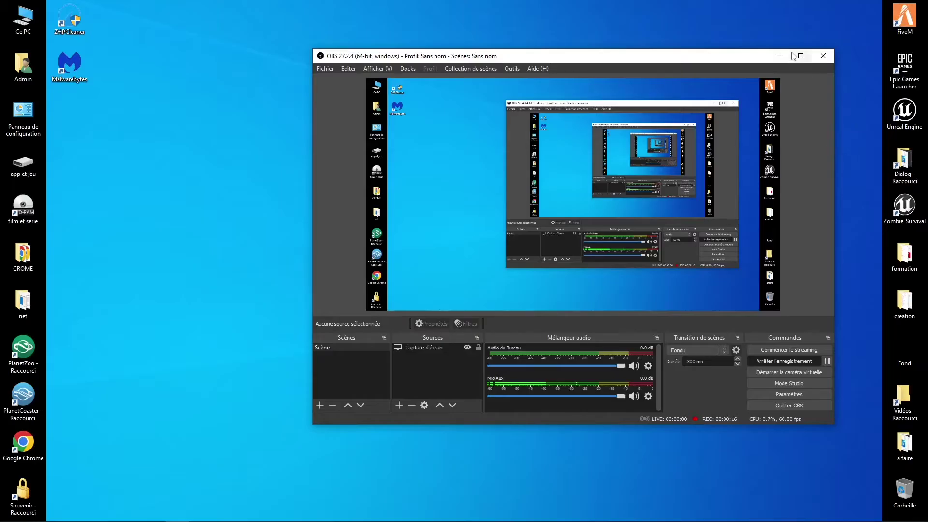
# Clear the OBS window off the desktop and open Ce PC, moving its window nearer the middle of the desktop
pyautogui.click(797, 57)
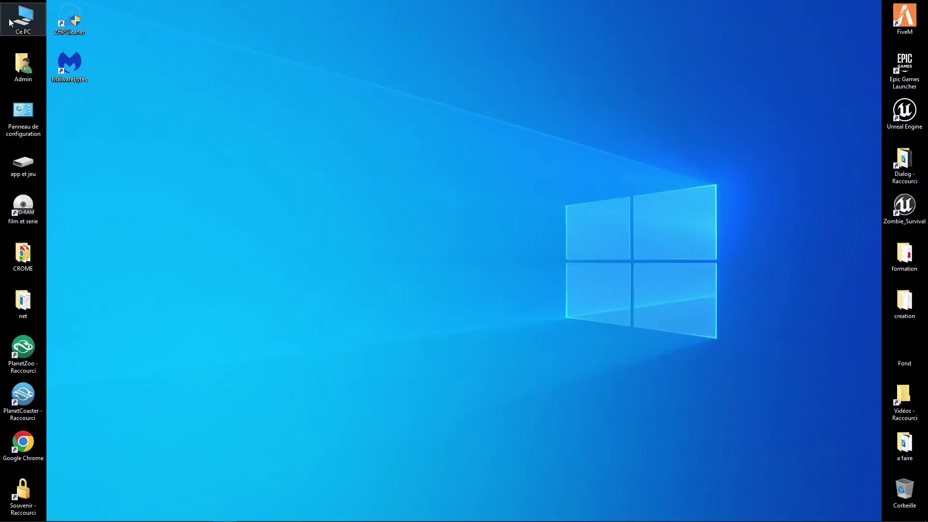
pyautogui.doubleClick(17, 22)
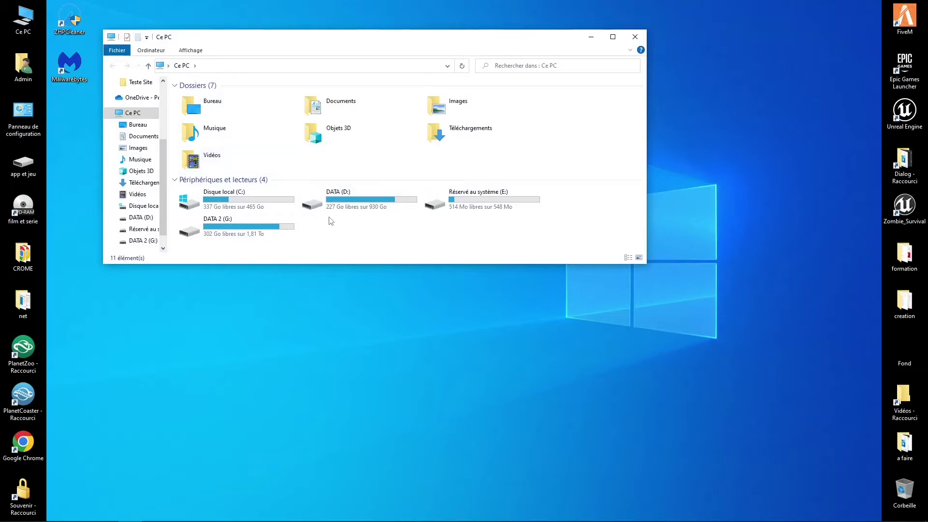
pyautogui.moveTo(405, 43); pyautogui.dragTo(538, 103)
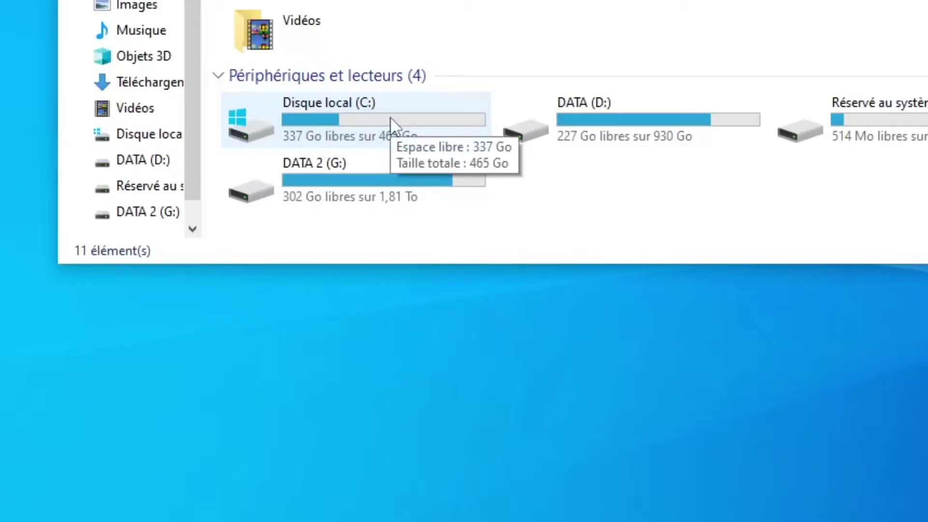
# Open the properties of Disque local (C:) and start Nettoyage de disque for it
pyautogui.rightClick(300, 116)
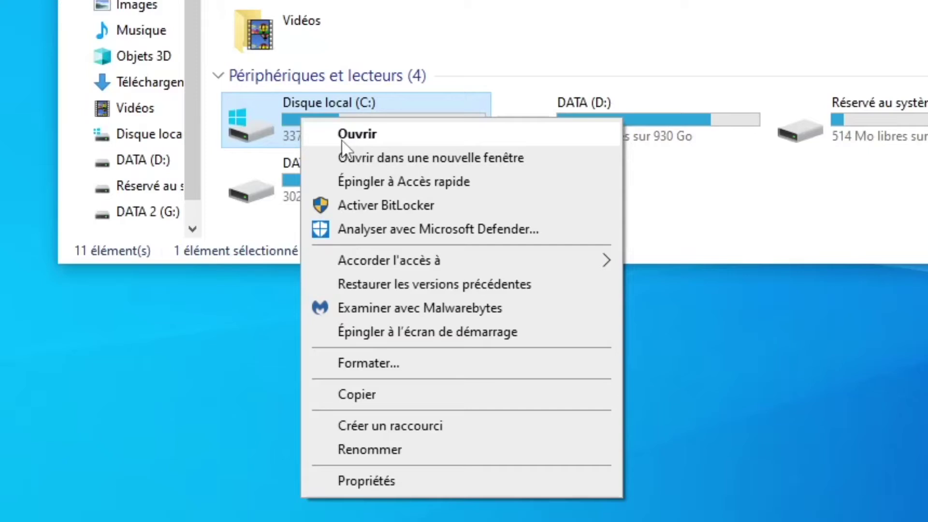
pyautogui.click(356, 482)
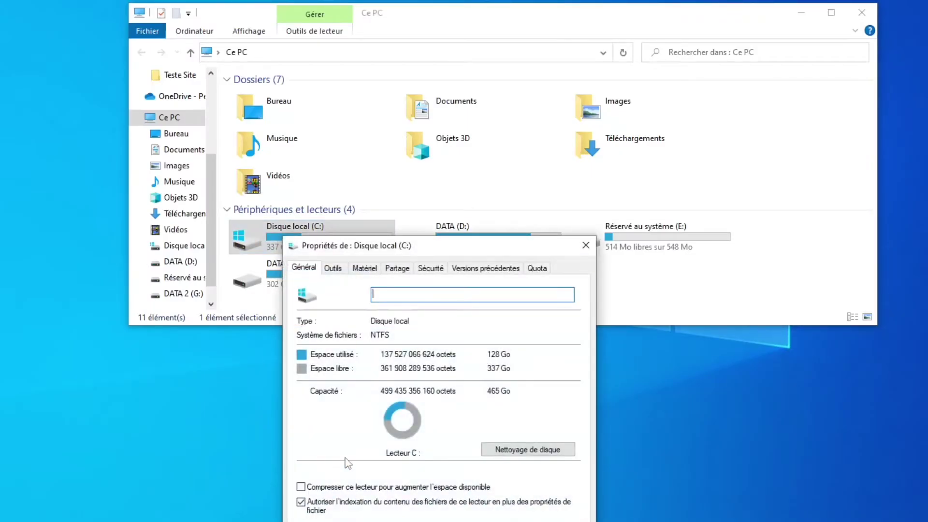
pyautogui.moveTo(408, 245); pyautogui.dragTo(597, 200)
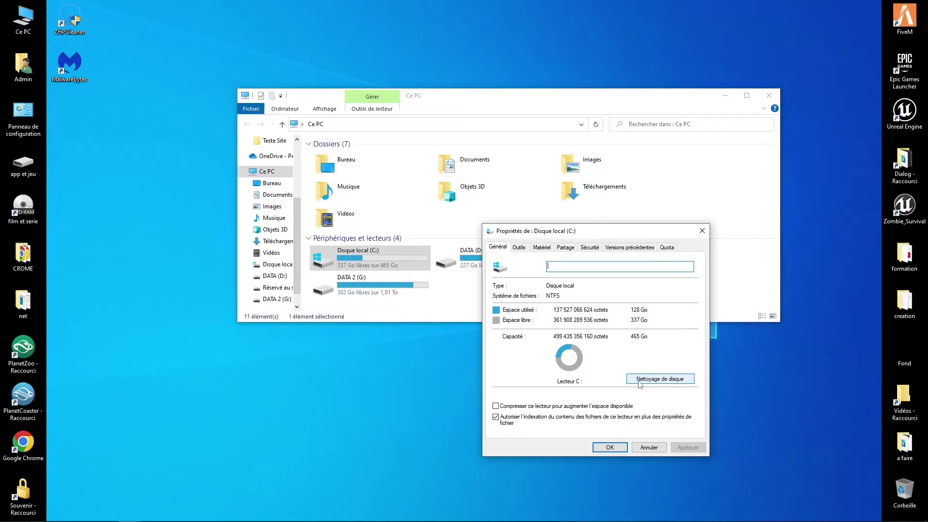
pyautogui.click(682, 409)
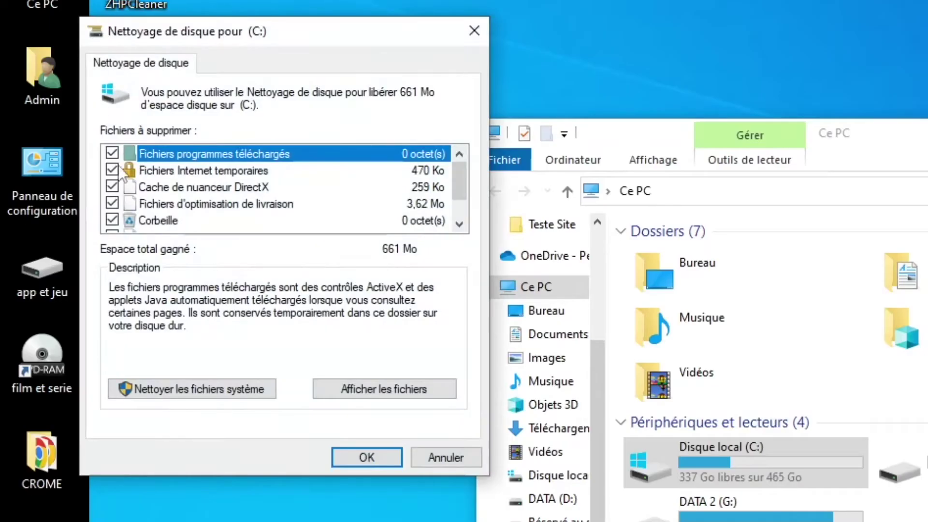
# Extend the disk cleanup of C: to system files and review the checked file categories
pyautogui.scroll(-1, 118, 167)
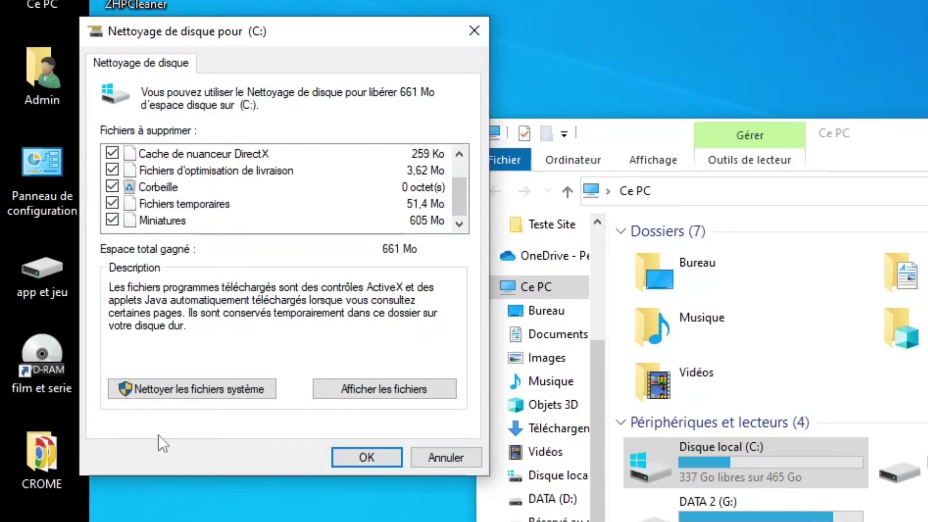
pyautogui.click(168, 395)
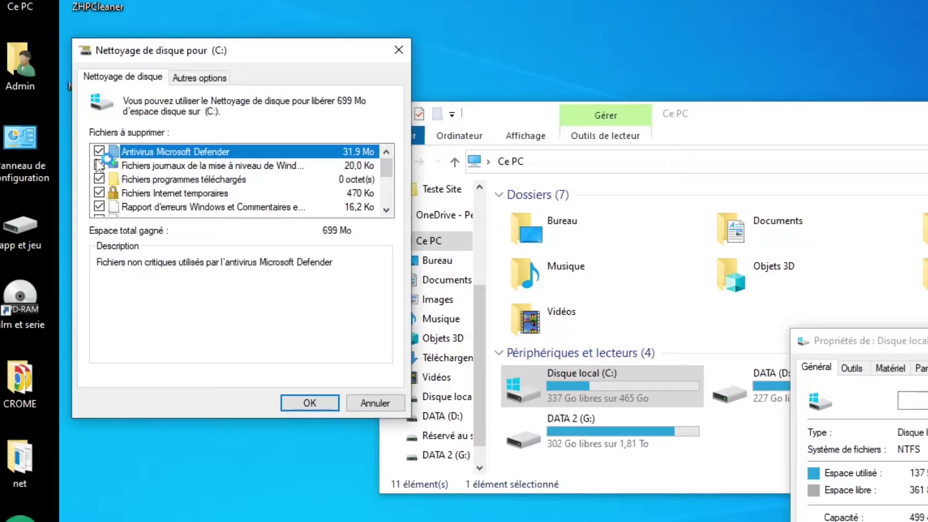
pyautogui.scroll(-2, 72, 127)
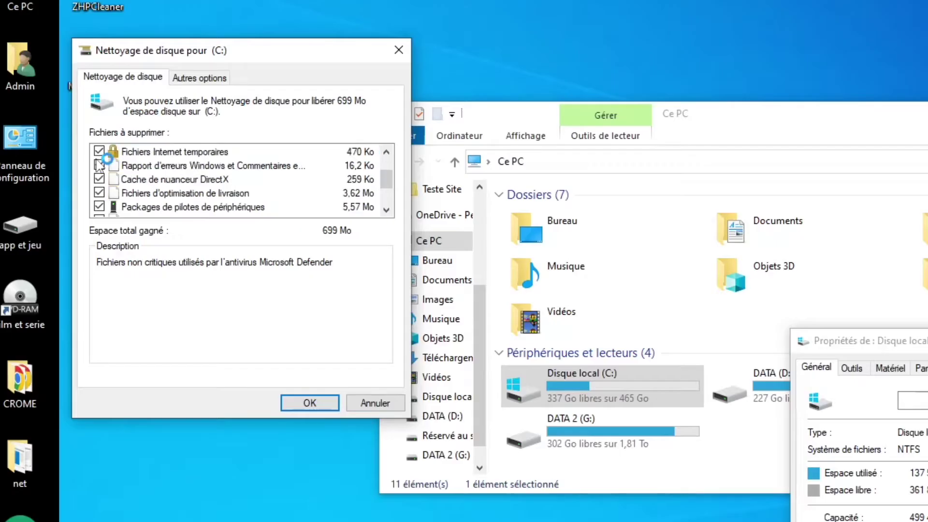
pyautogui.scroll(-2, 99, 166)
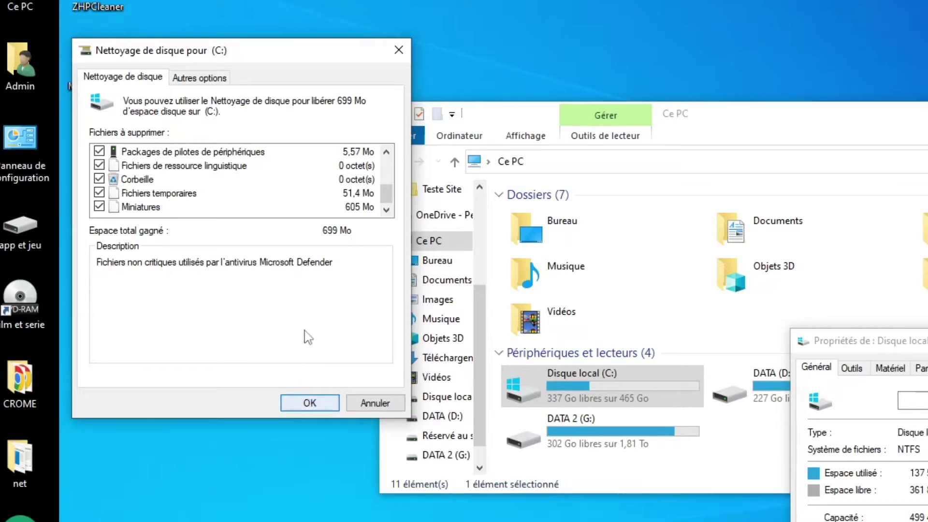
# Permanently delete all checked cleanup files from C: and close the drive's properties
pyautogui.click(322, 404)
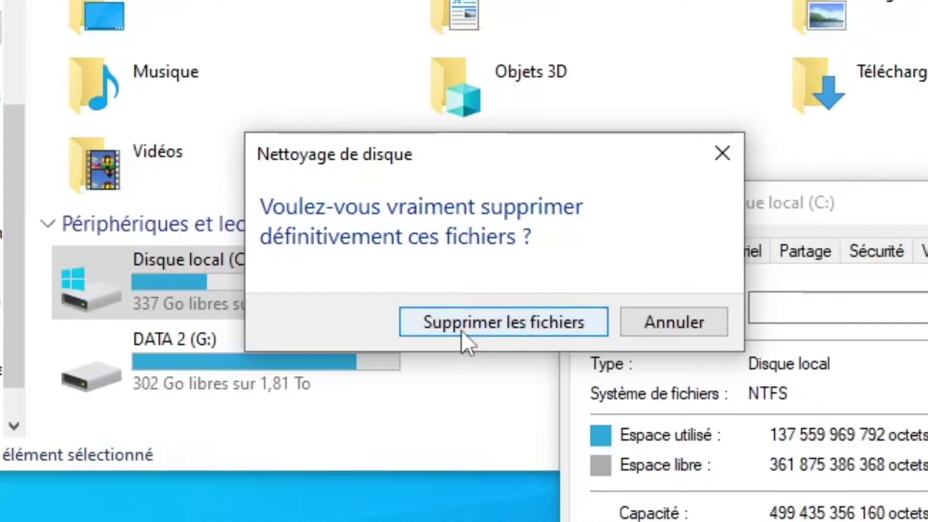
pyautogui.click(734, 413)
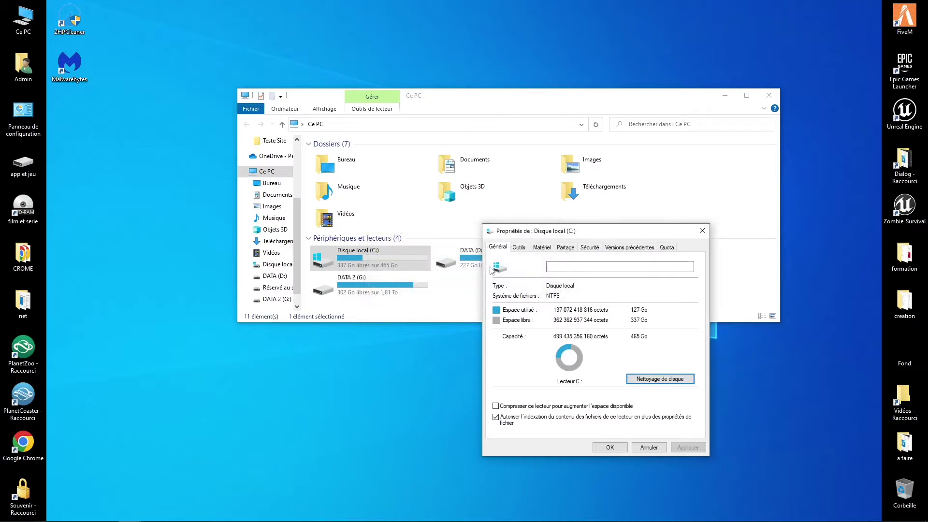
pyautogui.click(610, 448)
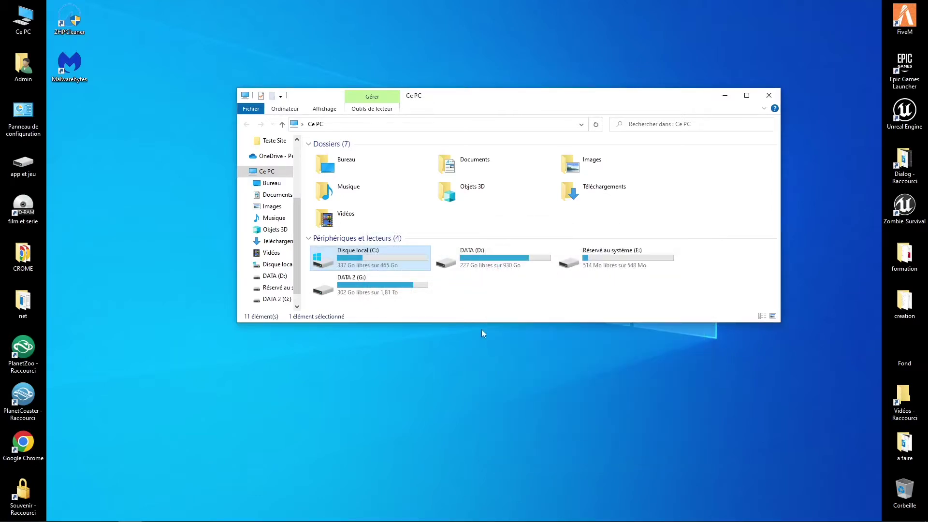
# Open Disque local (C:) to show its root folders, leaving no folder selected
pyautogui.click(478, 287)
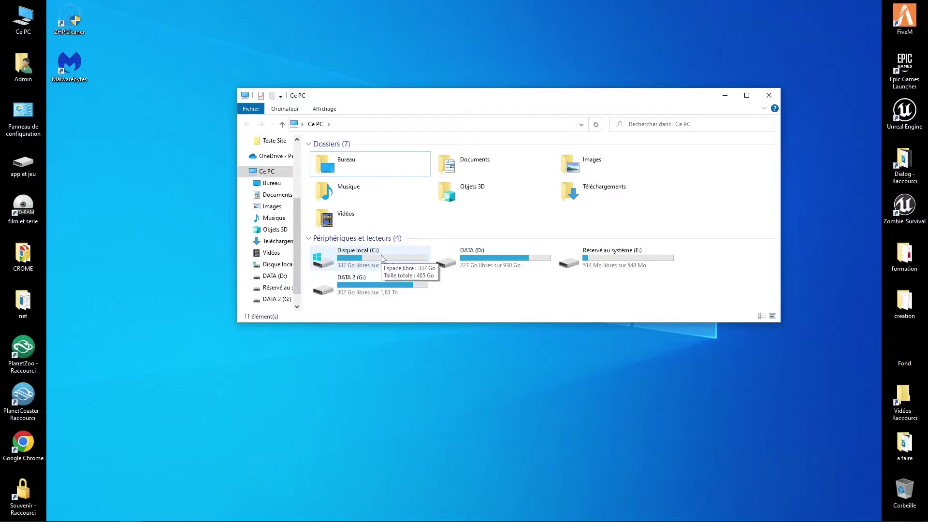
pyautogui.doubleClick(370, 263)
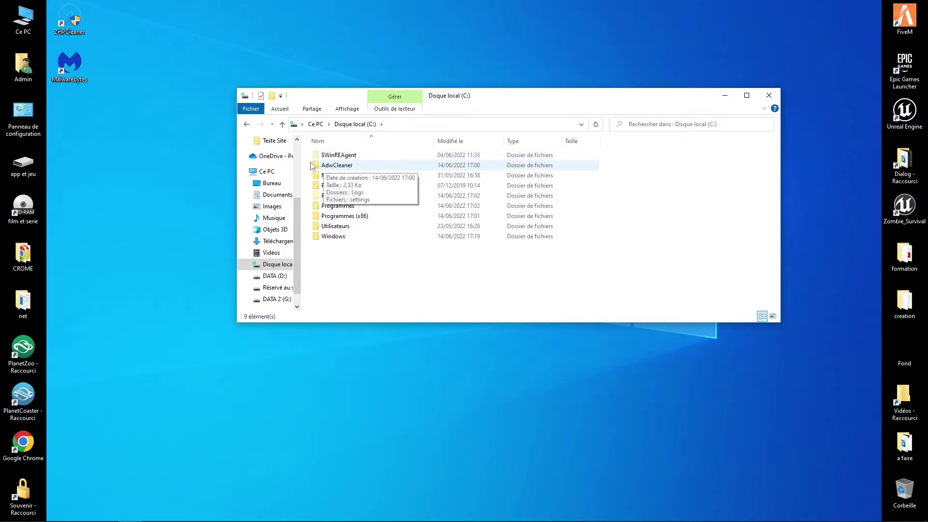
pyautogui.moveTo(331, 168)
pyautogui.mouseDown()
pyautogui.moveTo(346, 170)
pyautogui.moveTo(320, 174)
pyautogui.moveTo(338, 178)
pyautogui.mouseUp()
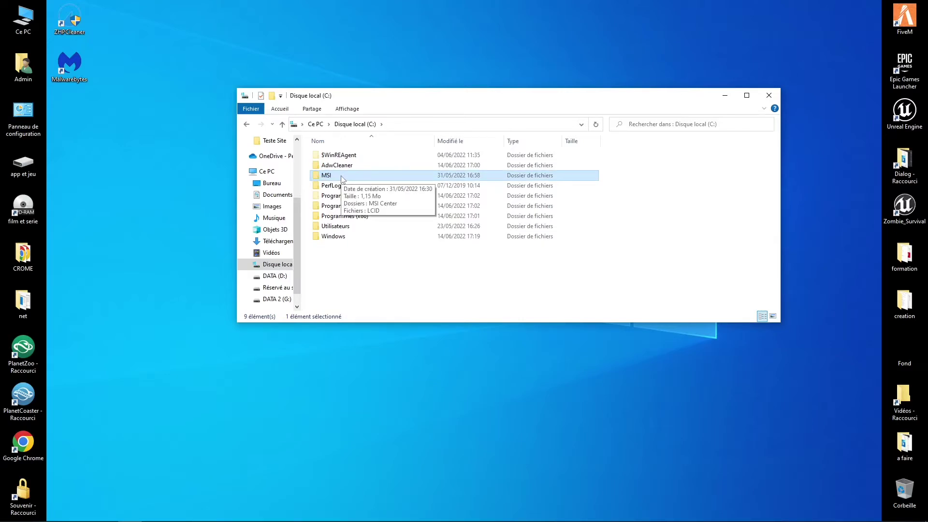
pyautogui.click(334, 265)
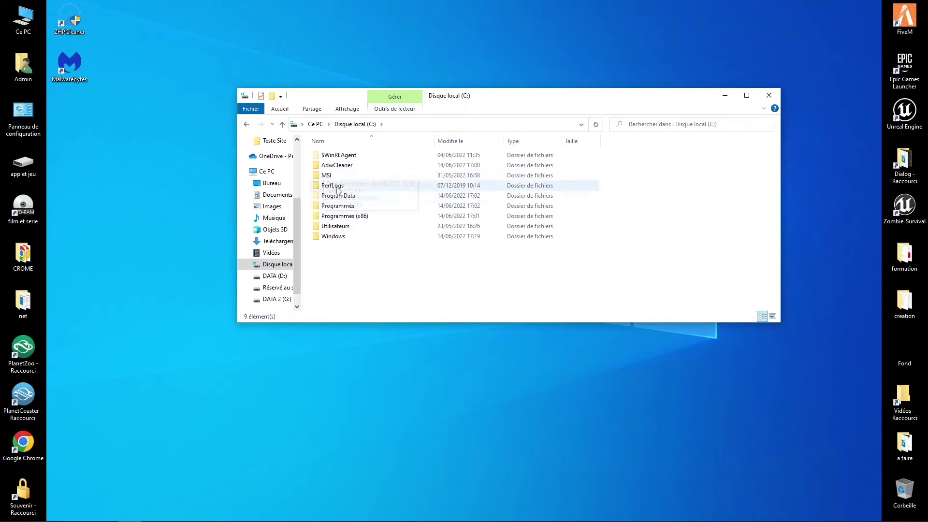
# Examine the contents of the PerfLogs, ProgramData and Programmes folders on C:, returning to the drive root after each
pyautogui.click(322, 189)
pyautogui.doubleClick(322, 189)
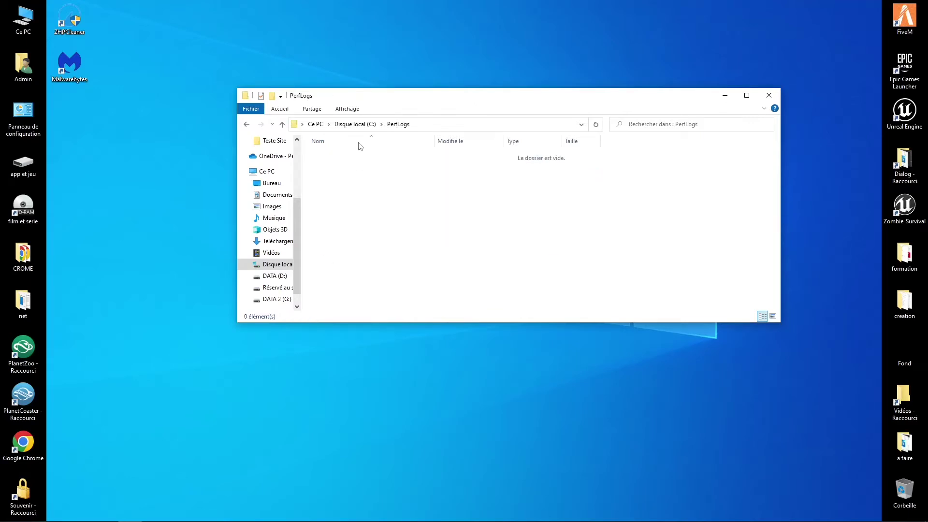
pyautogui.click(282, 125)
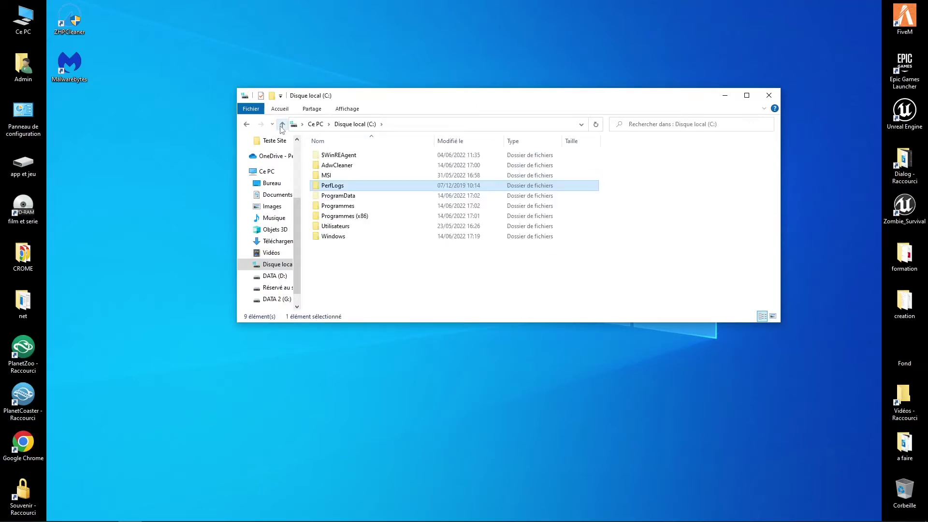
pyautogui.doubleClick(337, 196)
pyautogui.scroll(-2, 323, 231)
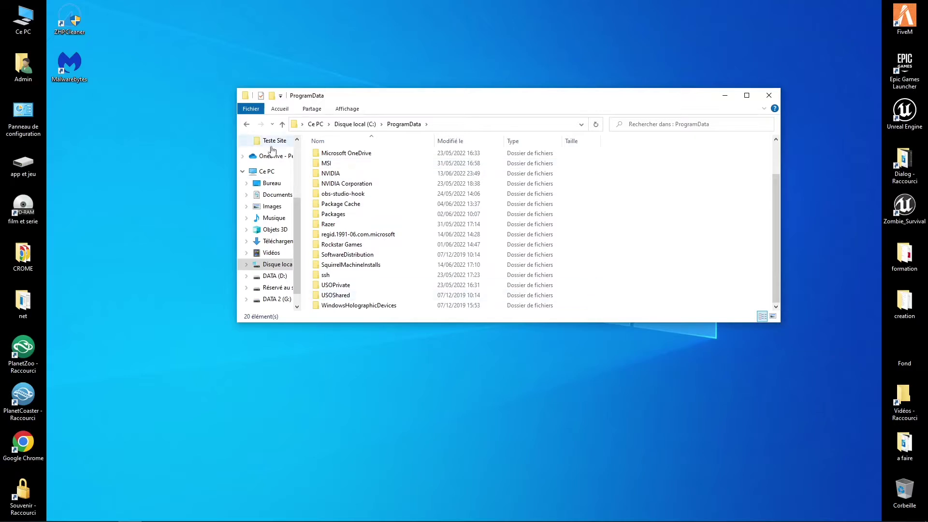
pyautogui.click(282, 125)
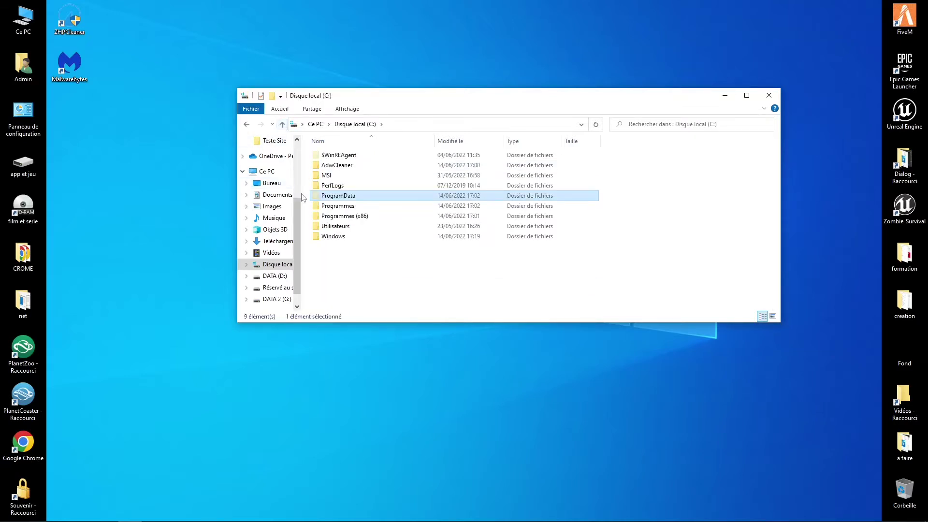
pyautogui.doubleClick(339, 205)
pyautogui.scroll(-6, 340, 209)
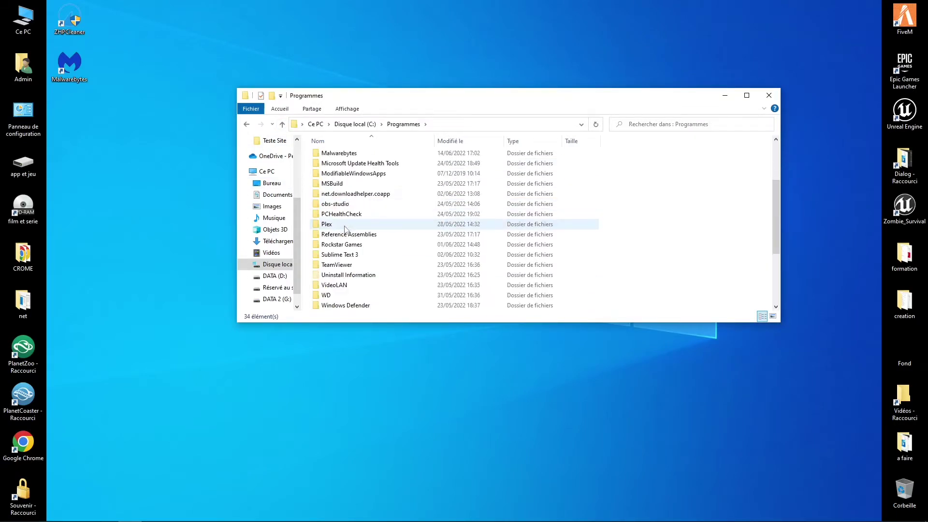
pyautogui.scroll(6, 347, 255)
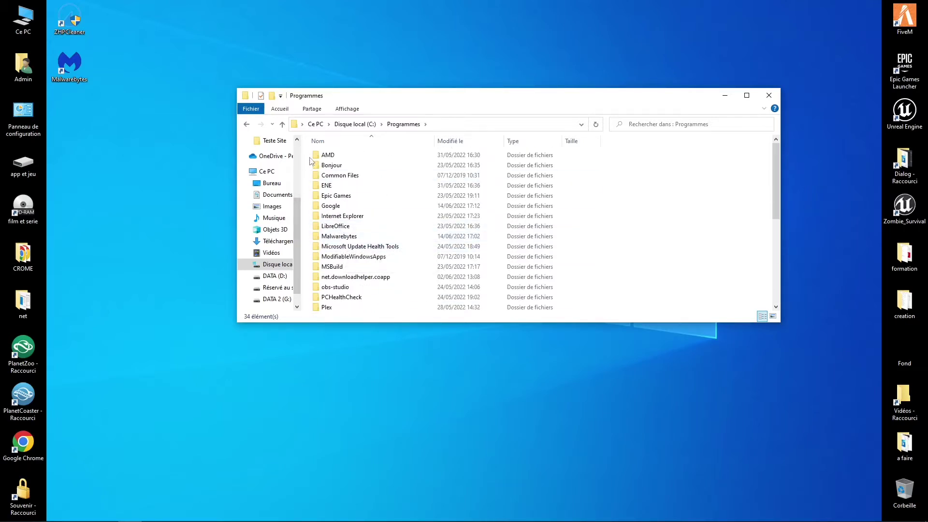
pyautogui.click(282, 124)
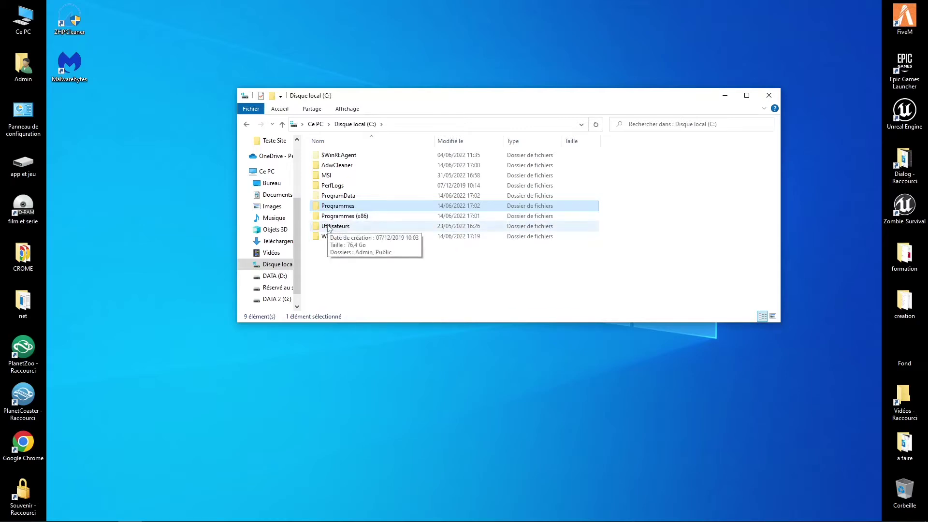
# Open the Admin folder inside Utilisateurs on C: and look through its folders and files
pyautogui.doubleClick(328, 227)
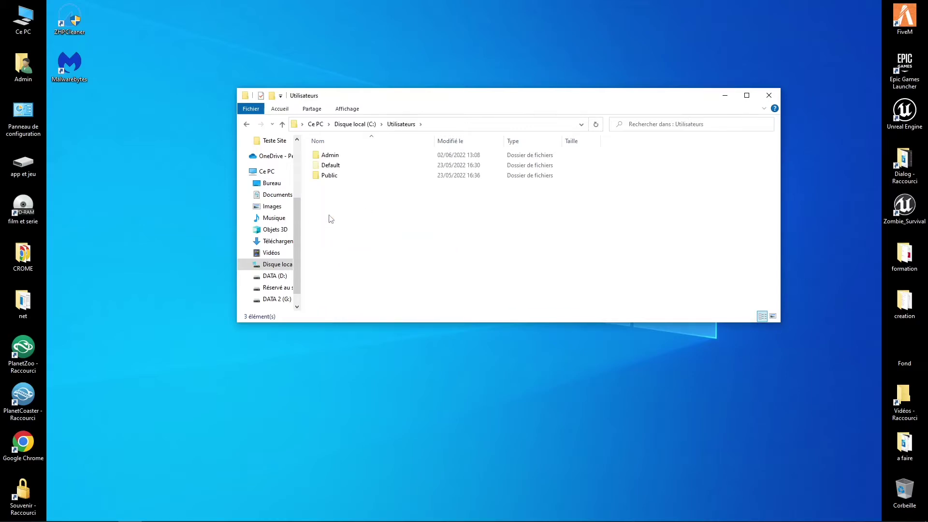
pyautogui.moveTo(326, 161)
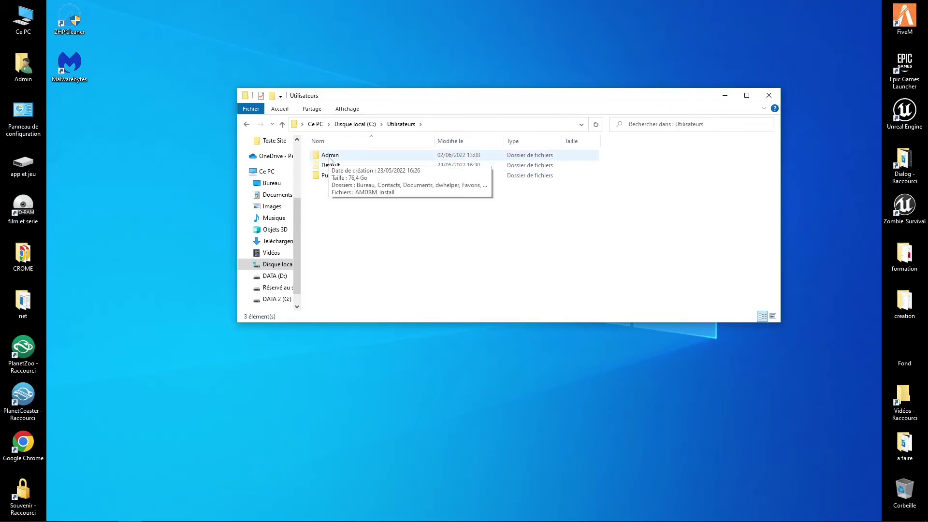
pyautogui.doubleClick(330, 160)
pyautogui.scroll(-1, 338, 280)
pyautogui.scroll(1, 338, 280)
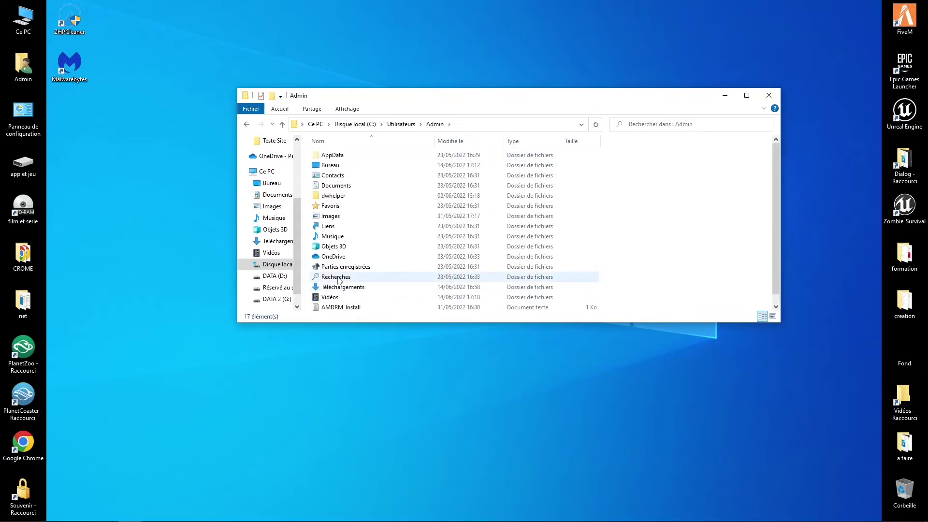
pyautogui.scroll(-1, 332, 256)
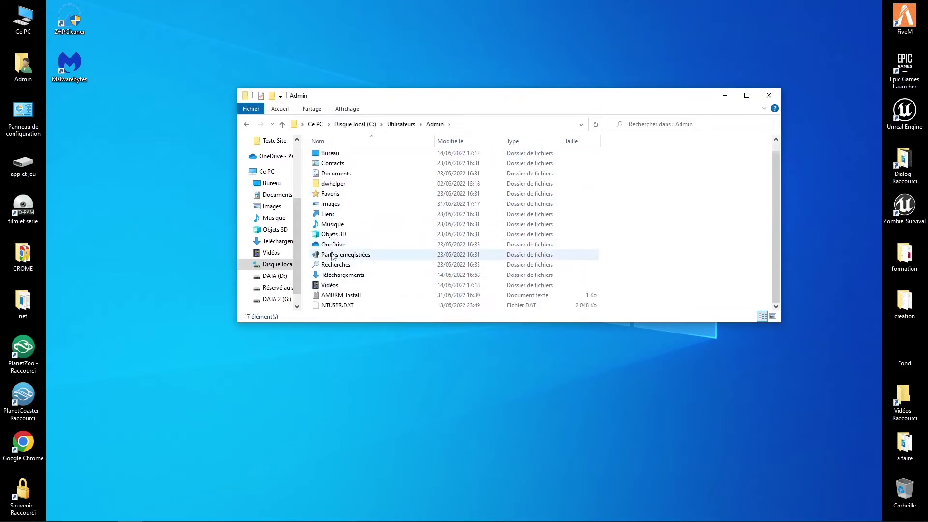
pyautogui.moveTo(351, 288)
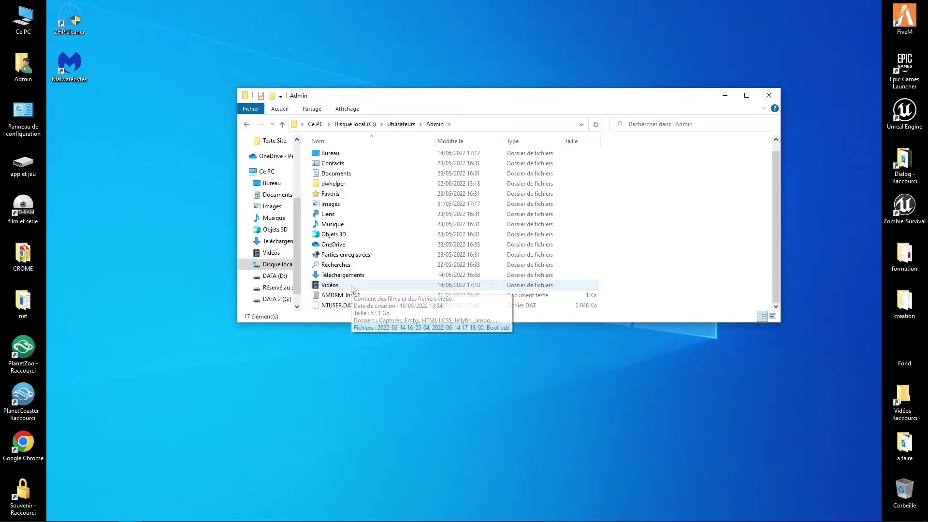
pyautogui.scroll(1, 352, 271)
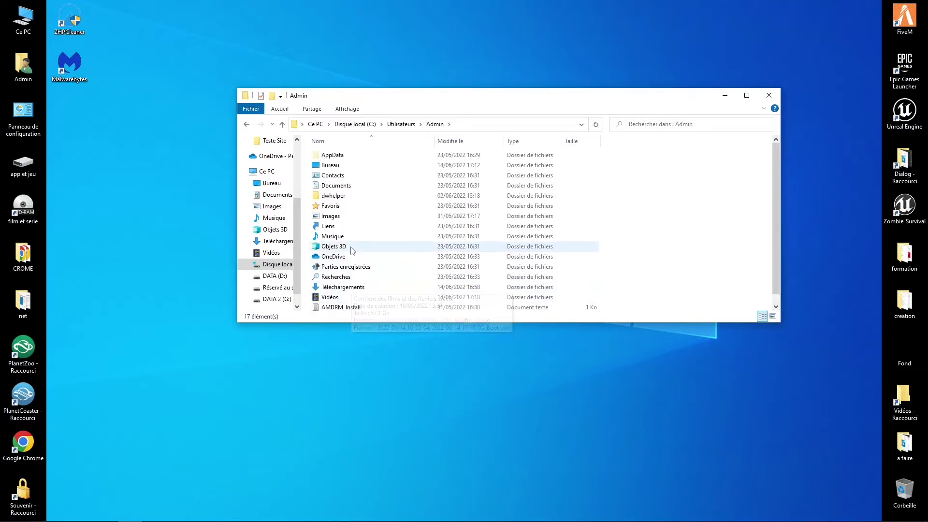
# Open the Local folder inside the Admin profile's AppData folder
pyautogui.moveTo(328, 187)
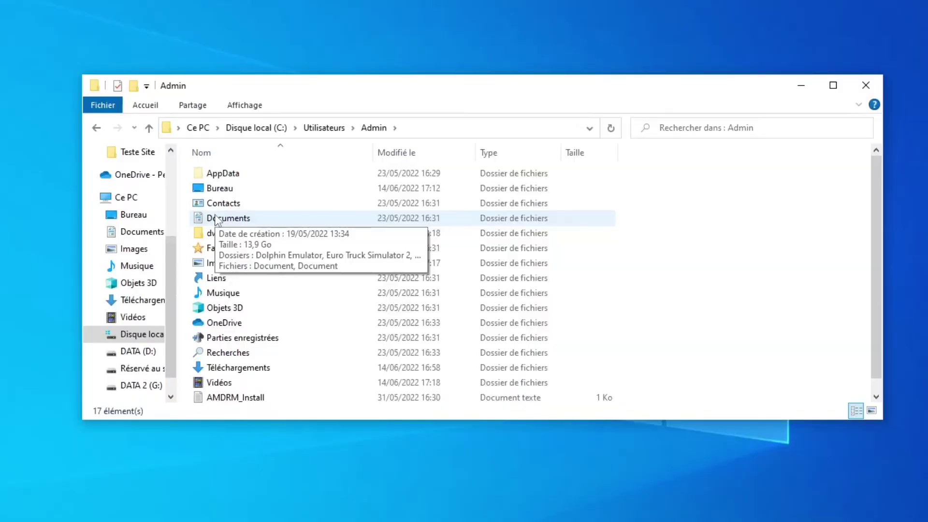
pyautogui.doubleClick(232, 179)
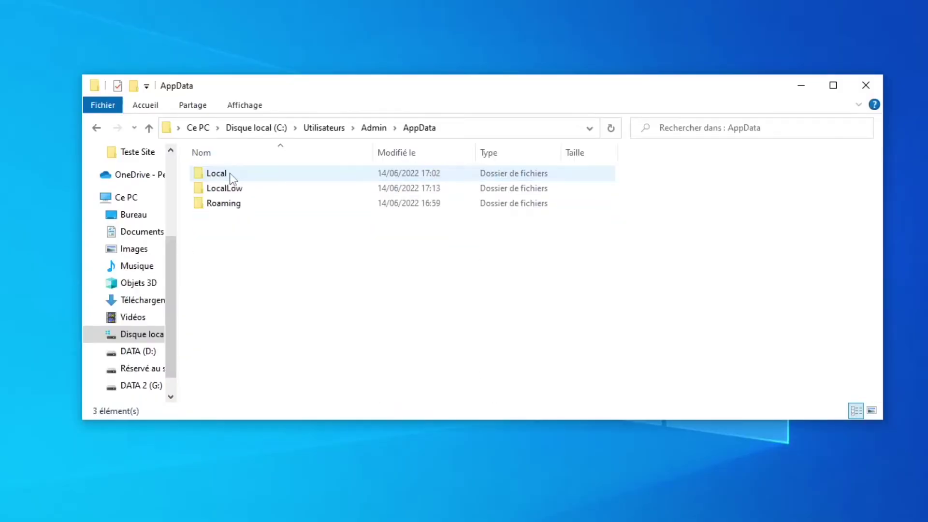
pyautogui.doubleClick(230, 173)
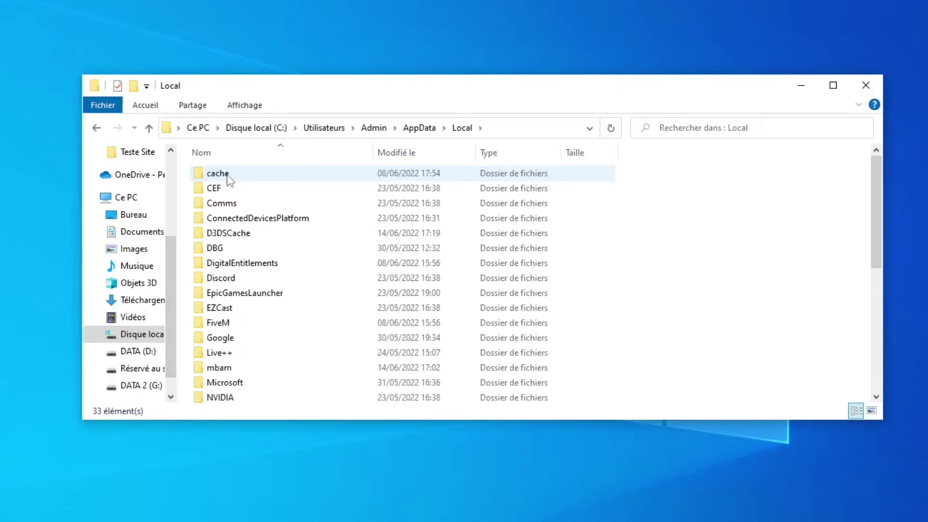
# Delete the qtshadercache-x86_64-little_endian-llp64 folder inside the cache folder and return to Local
pyautogui.doubleClick(220, 174)
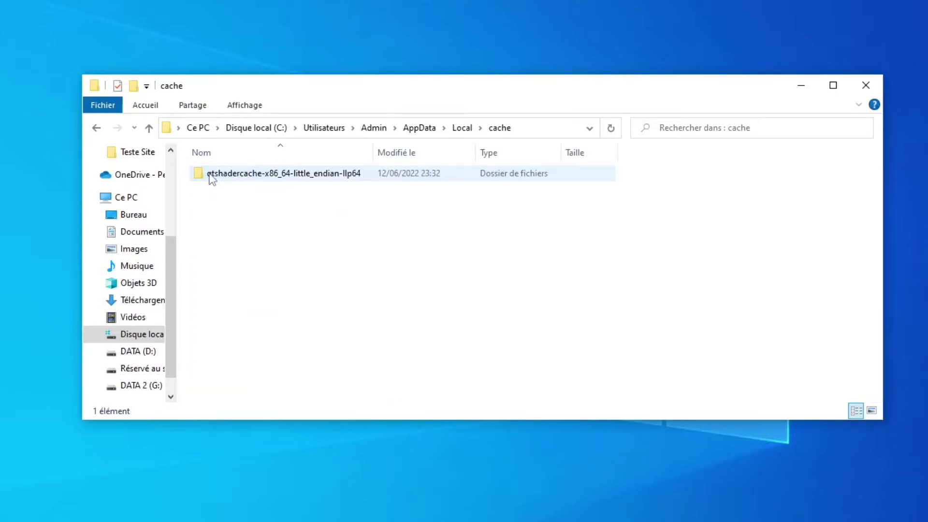
pyautogui.click(206, 178)
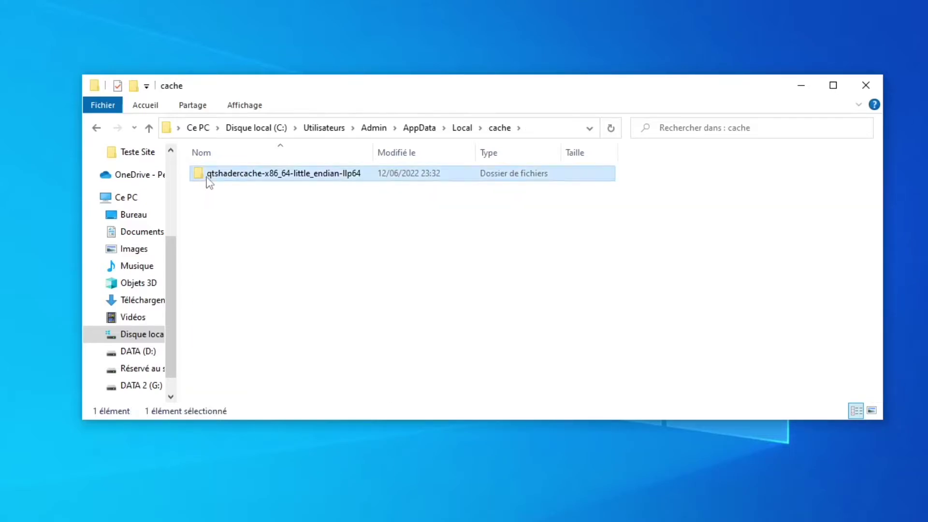
pyautogui.press('Delete')
pyautogui.click(147, 128)
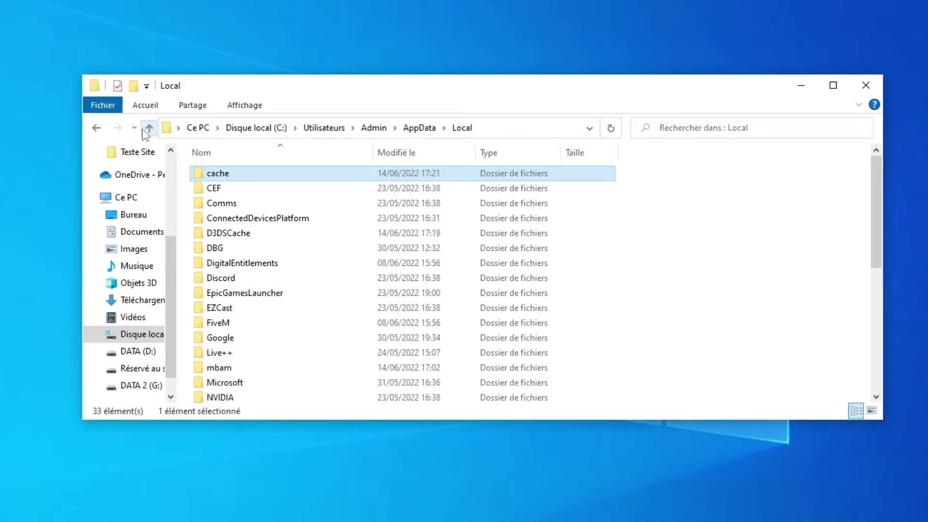
# Delete everything in Local's Temp folder, continuing with administrator rights and skipping all items in use, and return to Local
pyautogui.click(208, 188)
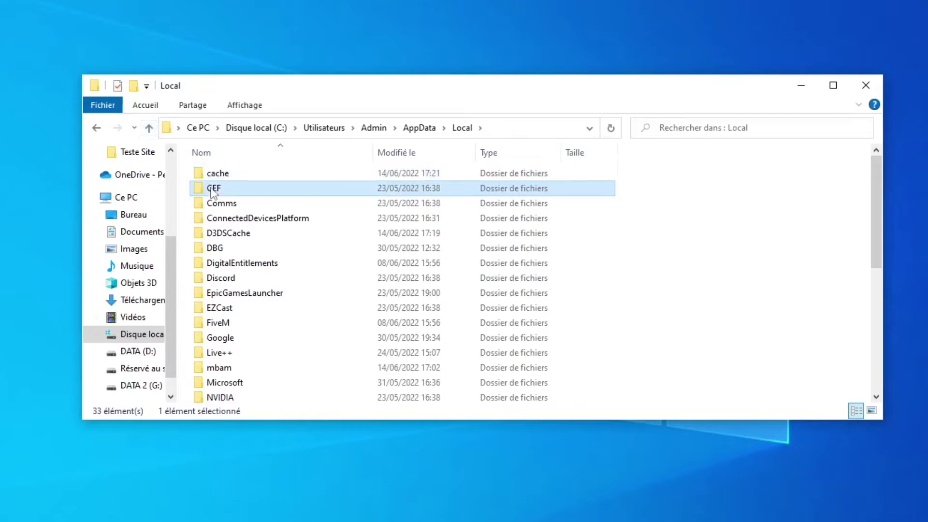
pyautogui.doubleClick(216, 234)
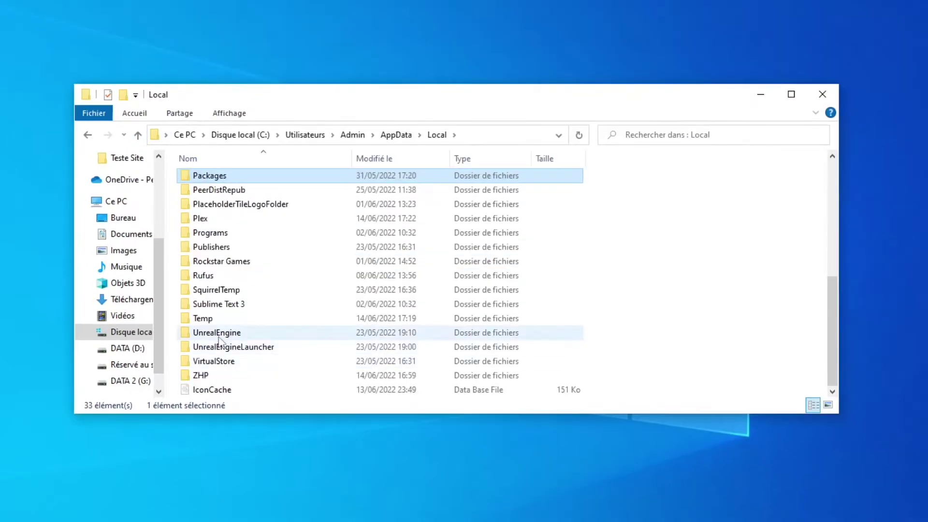
pyautogui.doubleClick(218, 321)
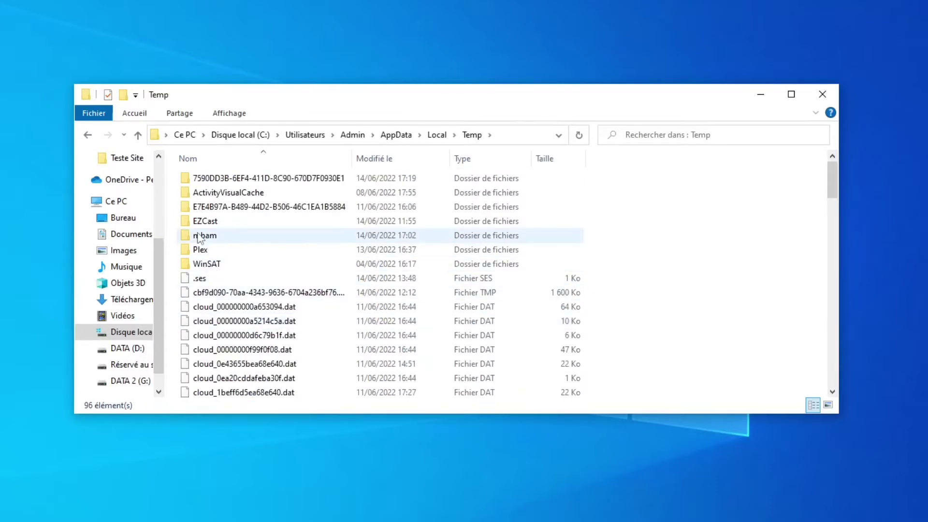
pyautogui.moveTo(173, 179); pyautogui.dragTo(254, 468)
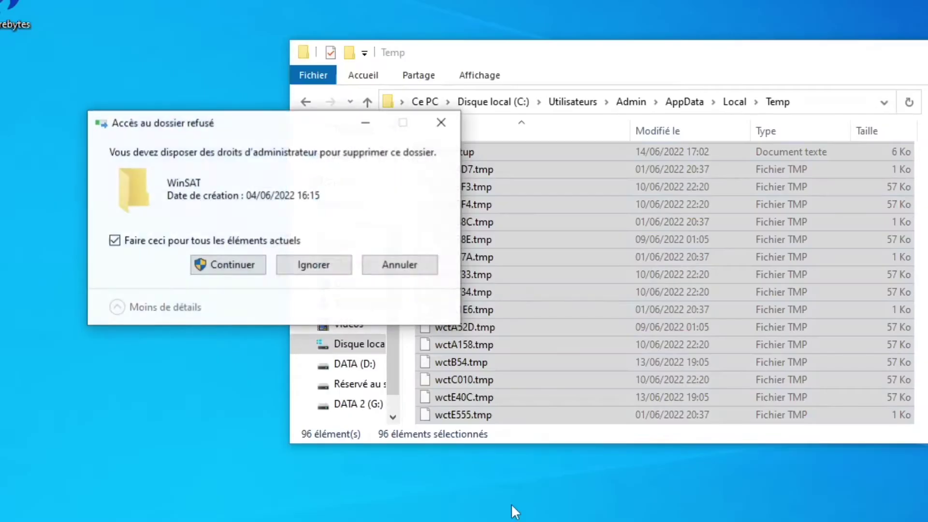
pyautogui.click(205, 265)
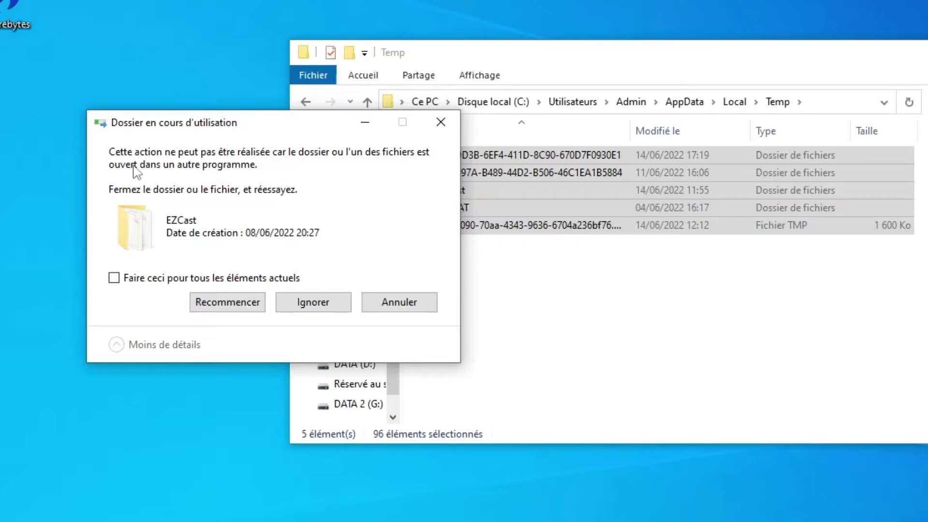
pyautogui.click(117, 280)
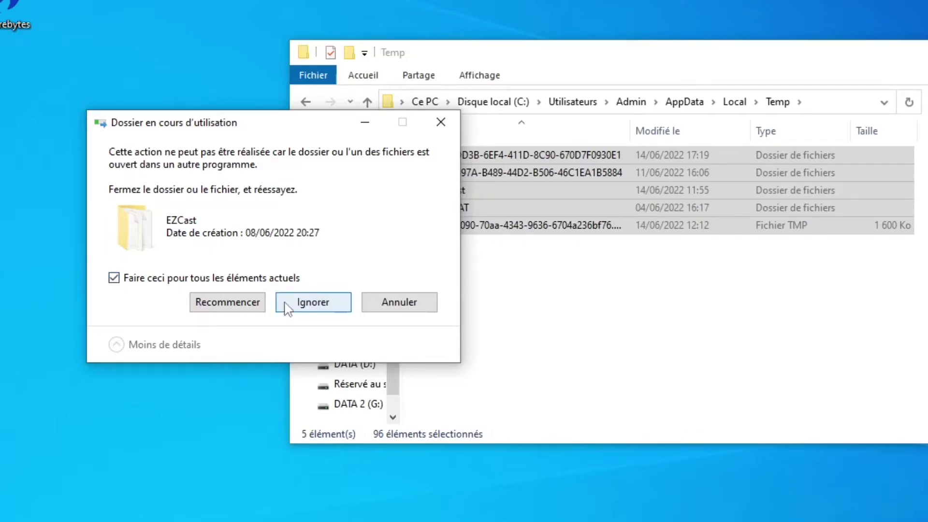
pyautogui.click(313, 302)
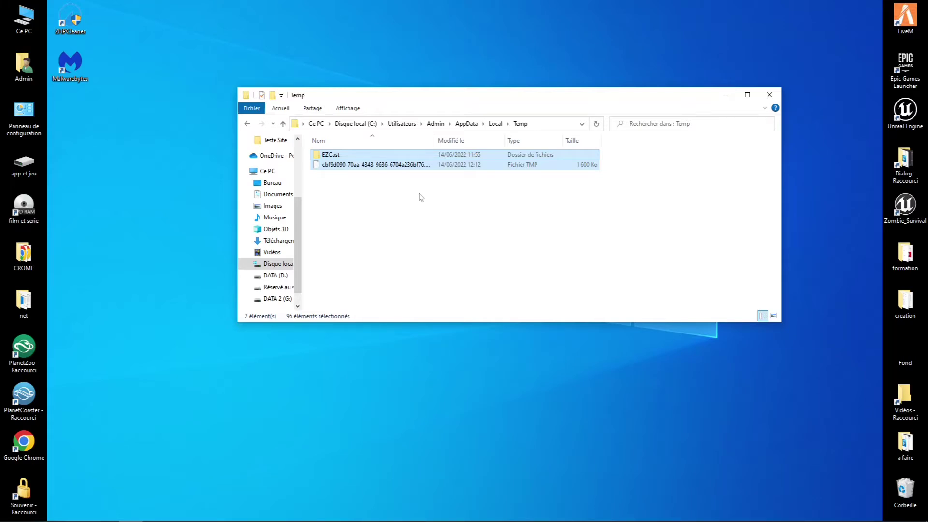
pyautogui.click(283, 125)
# Check the contents of the SquirrelTemp folder in Local and look through the other folders there
pyautogui.scroll(-2, 333, 293)
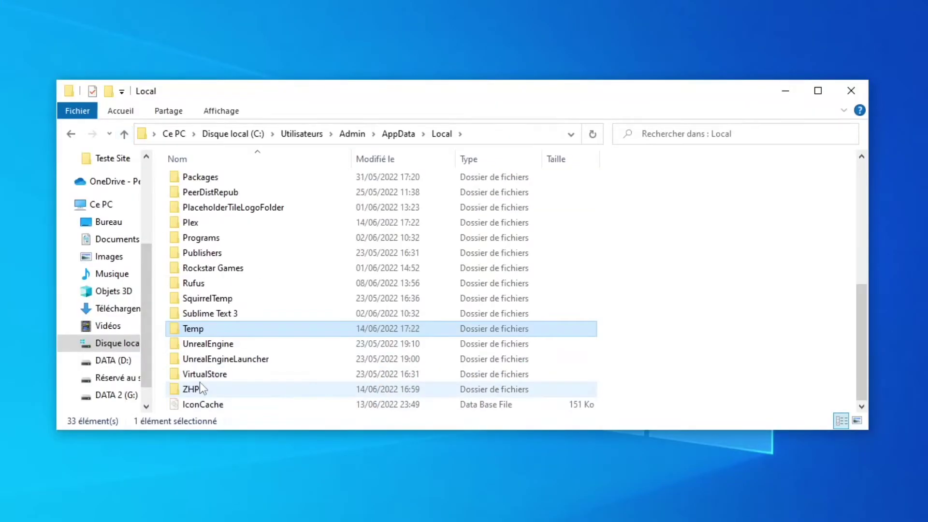
pyautogui.doubleClick(189, 301)
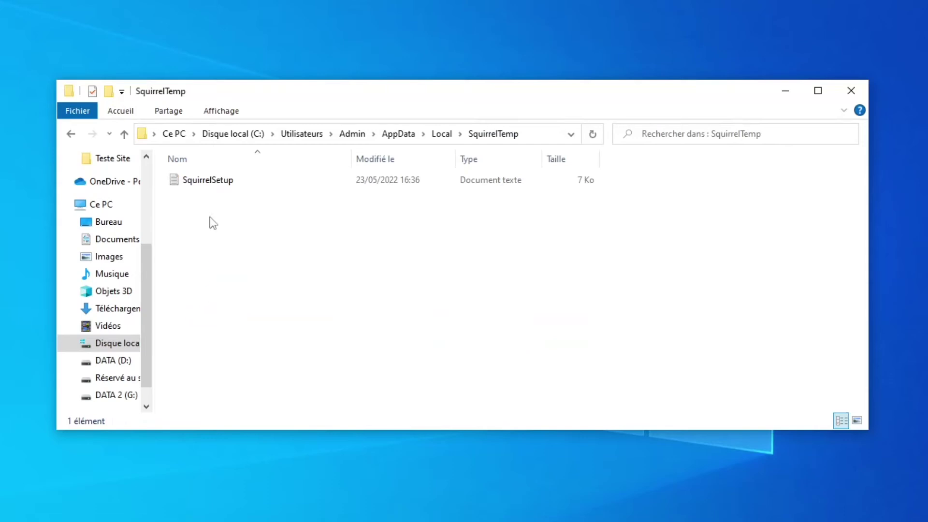
pyautogui.click(124, 134)
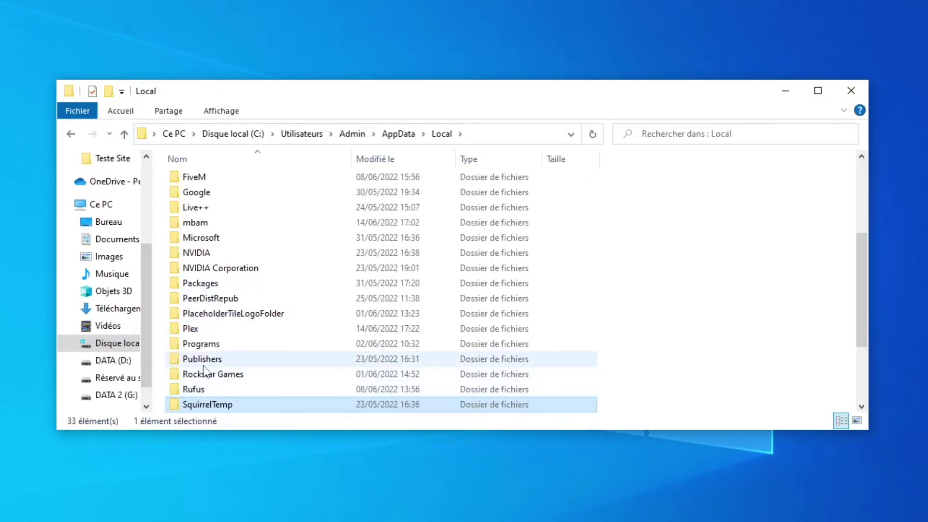
pyautogui.doubleClick(196, 405)
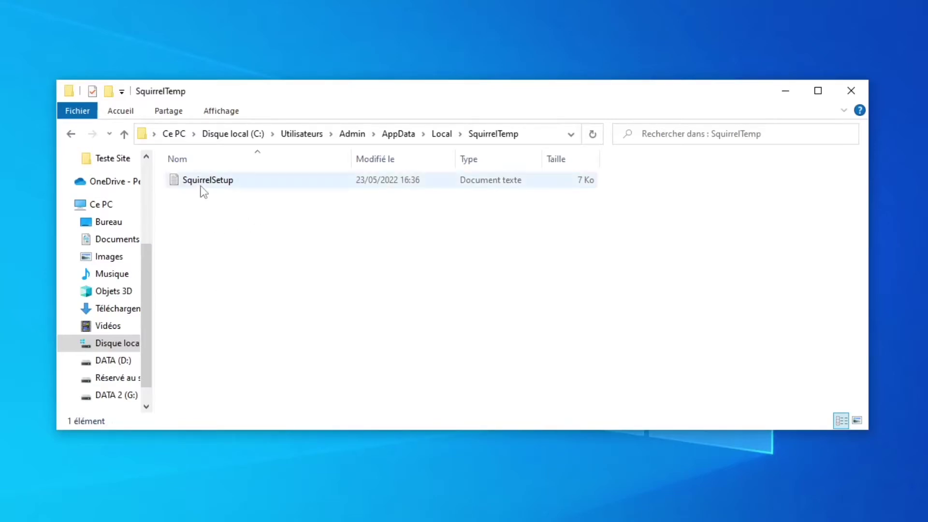
pyautogui.click(124, 134)
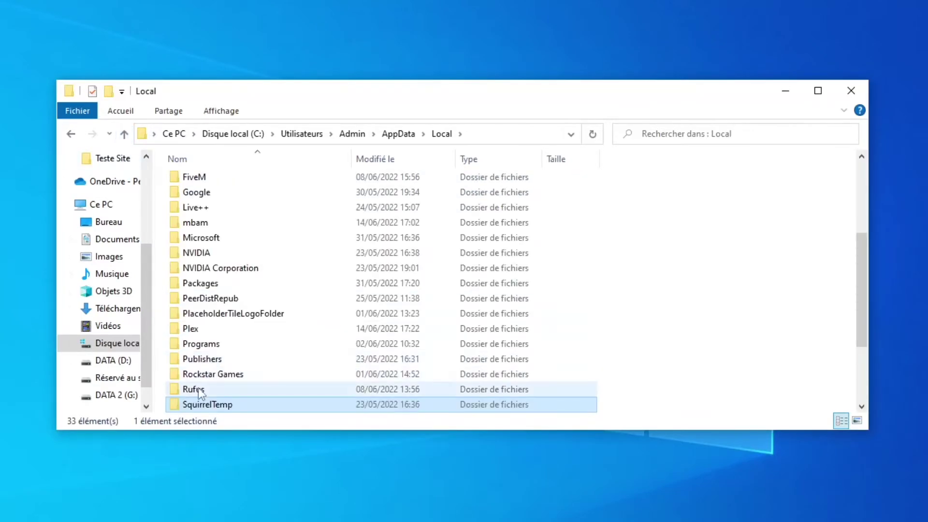
pyautogui.scroll(1, 199, 313)
pyautogui.scroll(3, 198, 309)
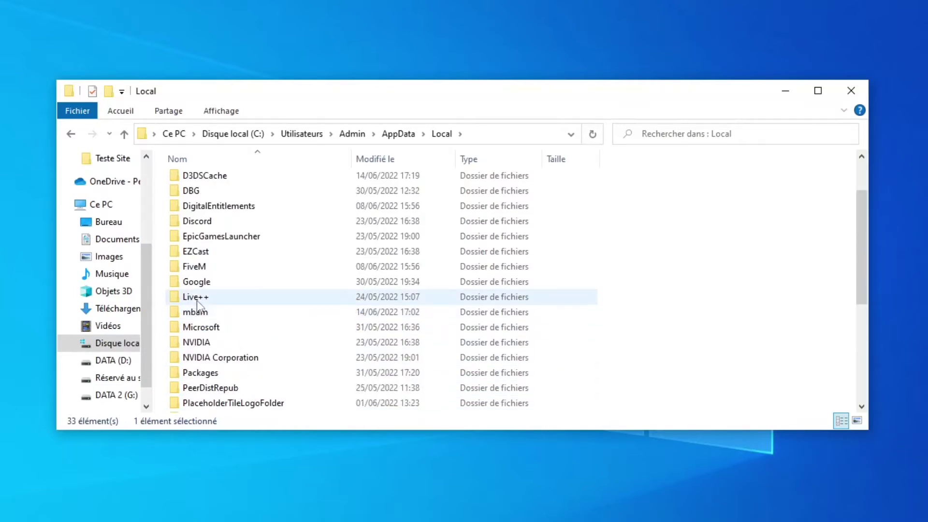
# Go back up from Local to the root of Disque local (C:) and open the Windows folder
pyautogui.click(125, 134)
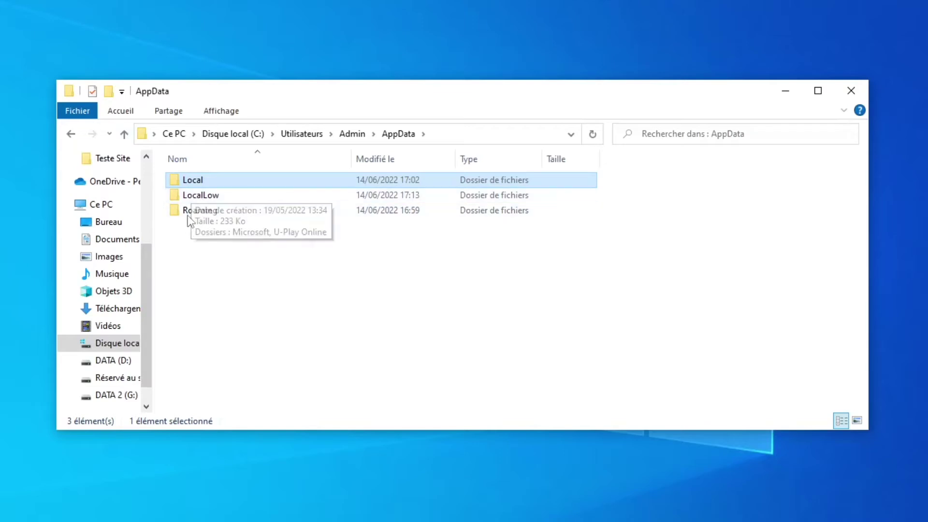
pyautogui.click(124, 134)
pyautogui.click(124, 133)
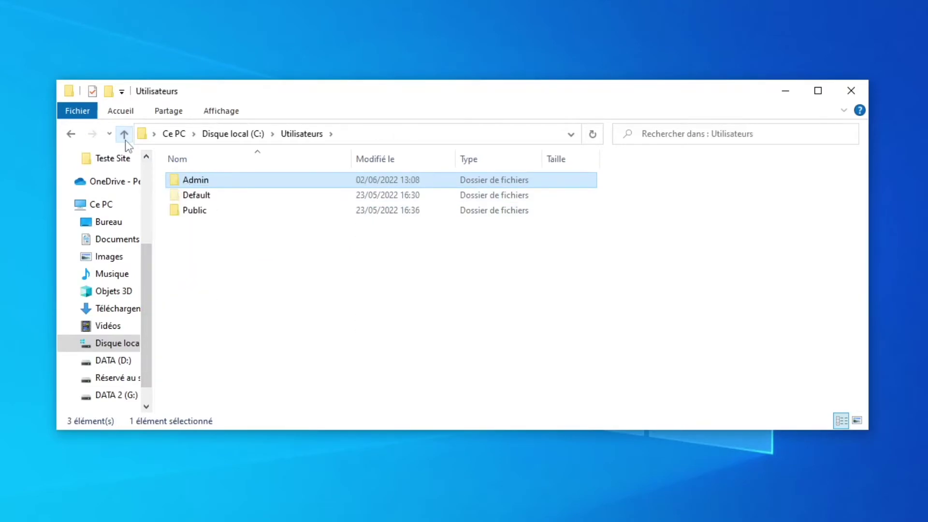
pyautogui.click(124, 133)
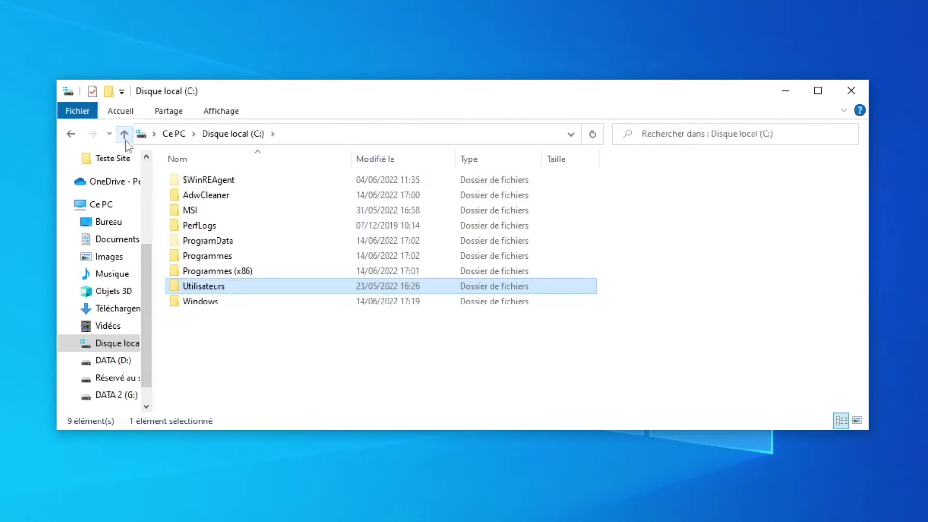
pyautogui.doubleClick(197, 307)
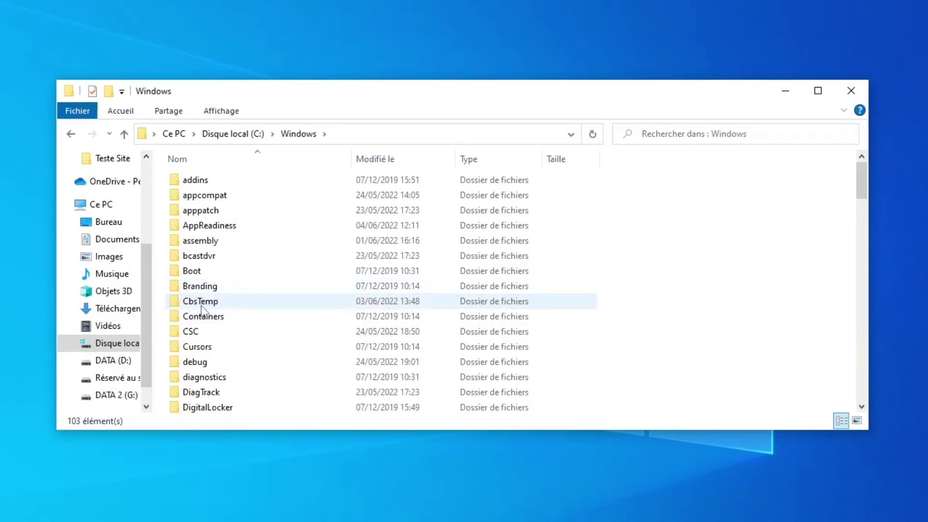
# Check the CbsTemp folder inside Windows and look further through the Windows subfolders
pyautogui.doubleClick(201, 301)
pyautogui.click(125, 133)
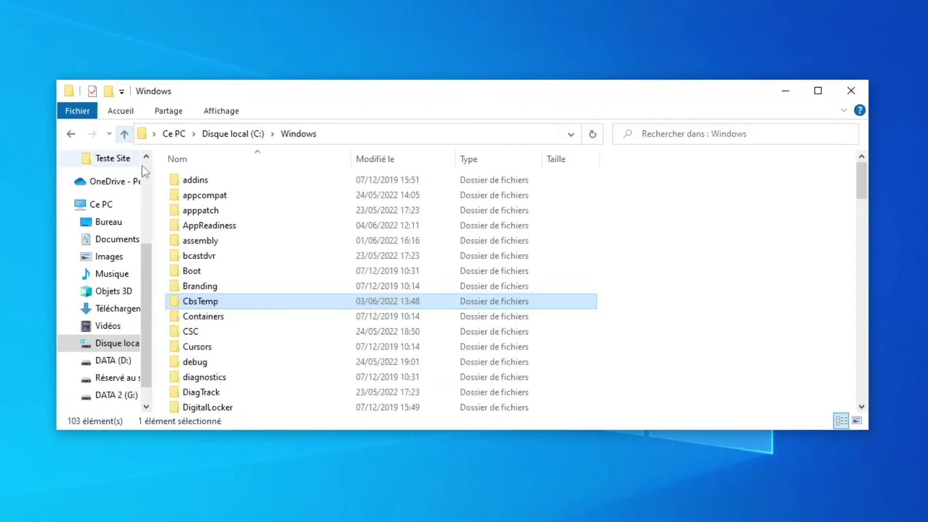
pyautogui.scroll(-4, 218, 326)
pyautogui.scroll(-7, 220, 334)
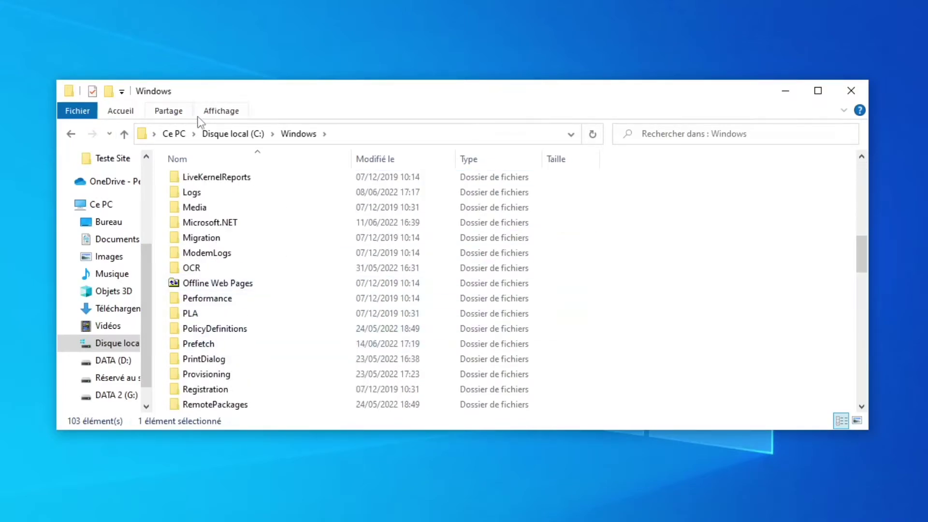
pyautogui.click(220, 111)
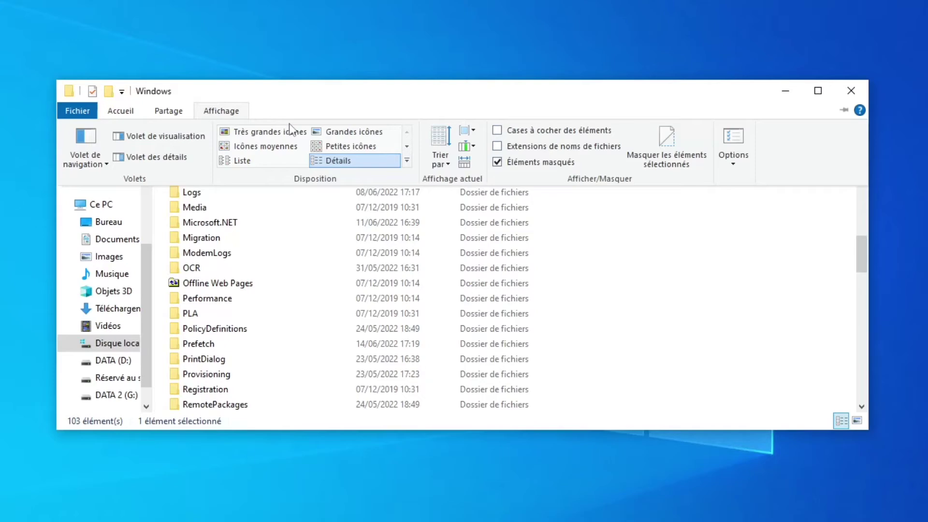
pyautogui.click(440, 155)
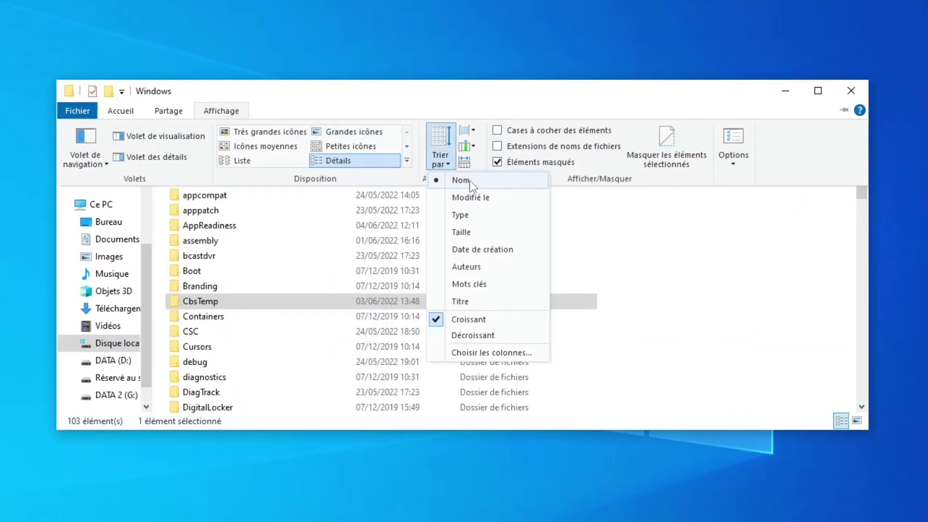
pyautogui.click(706, 286)
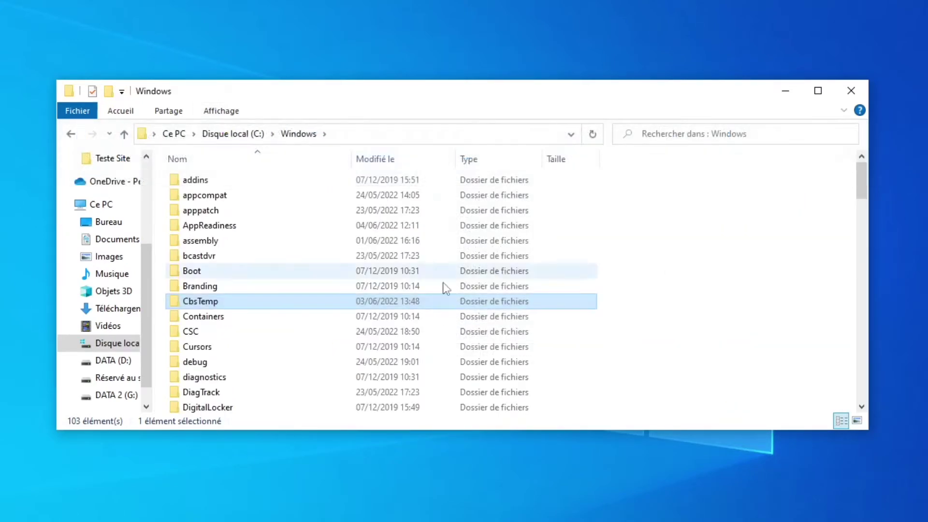
# Open the Prefetch folder inside Windows, granting permanent access to it
pyautogui.scroll(-9, 280, 308)
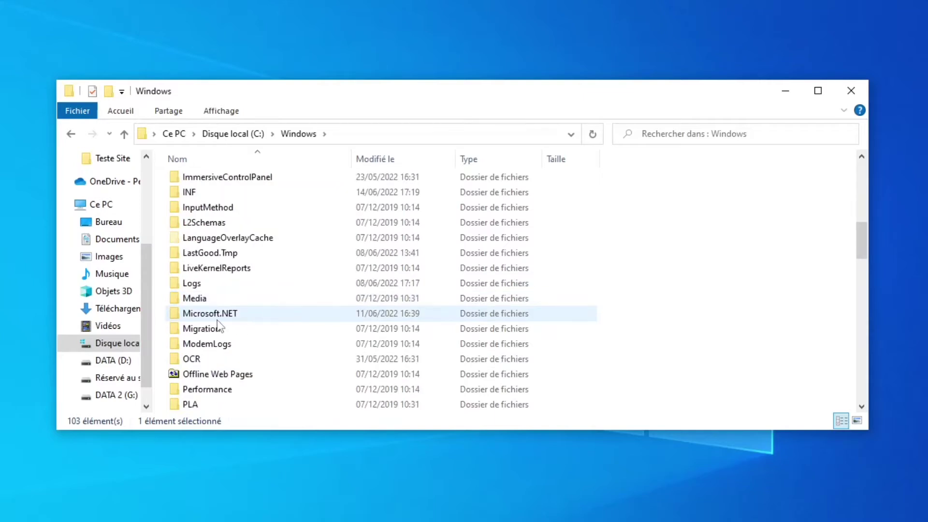
pyautogui.scroll(-3, 220, 325)
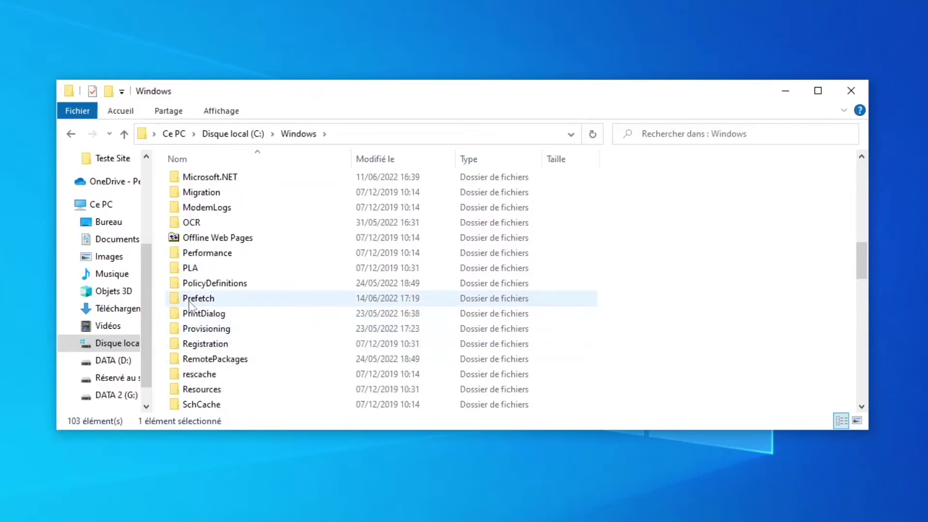
pyautogui.doubleClick(228, 299)
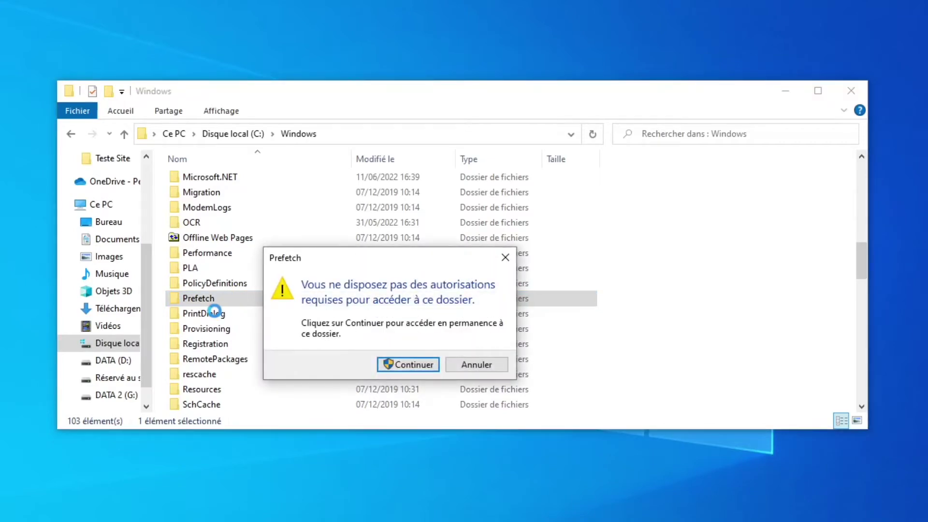
pyautogui.click(390, 364)
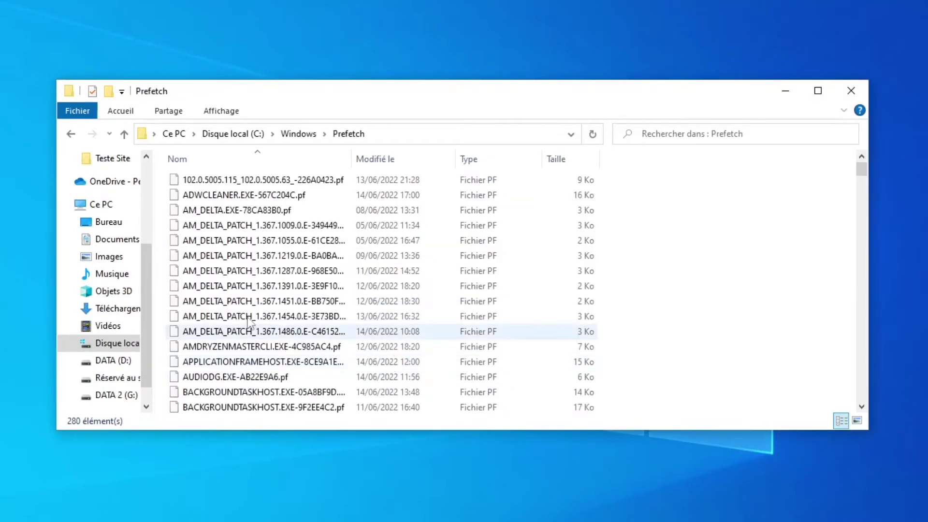
# Delete all files in the Prefetch folder, skipping every file in use, and return to the Windows folder
pyautogui.hotkey('ctrl', 'a')
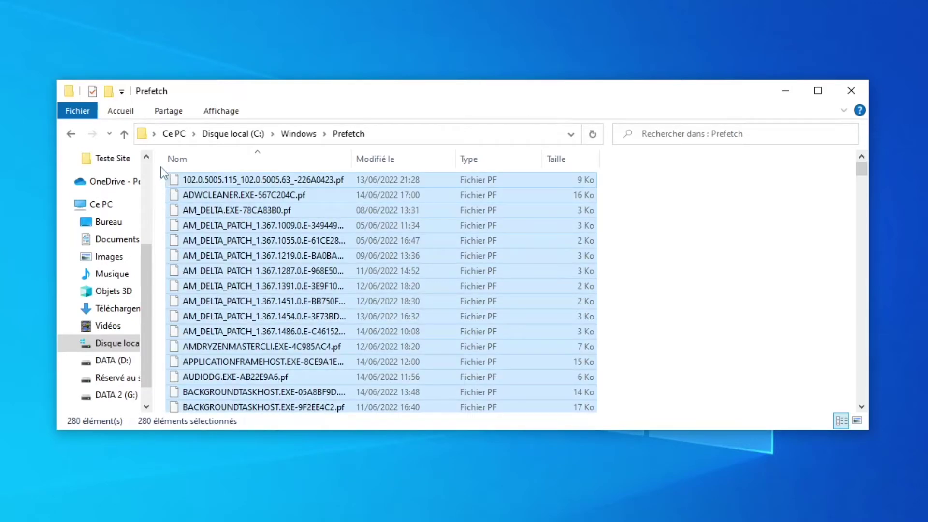
pyautogui.press('Delete')
pyautogui.click(323, 275)
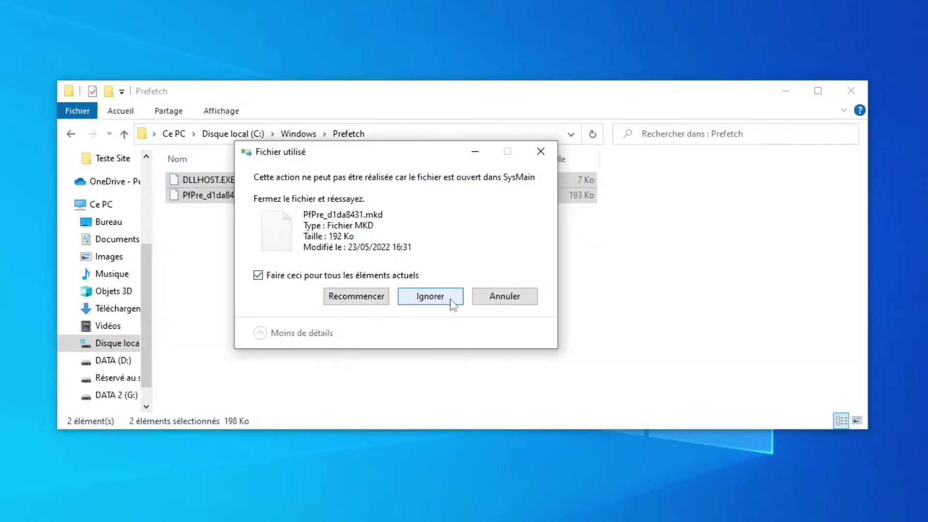
pyautogui.click(447, 298)
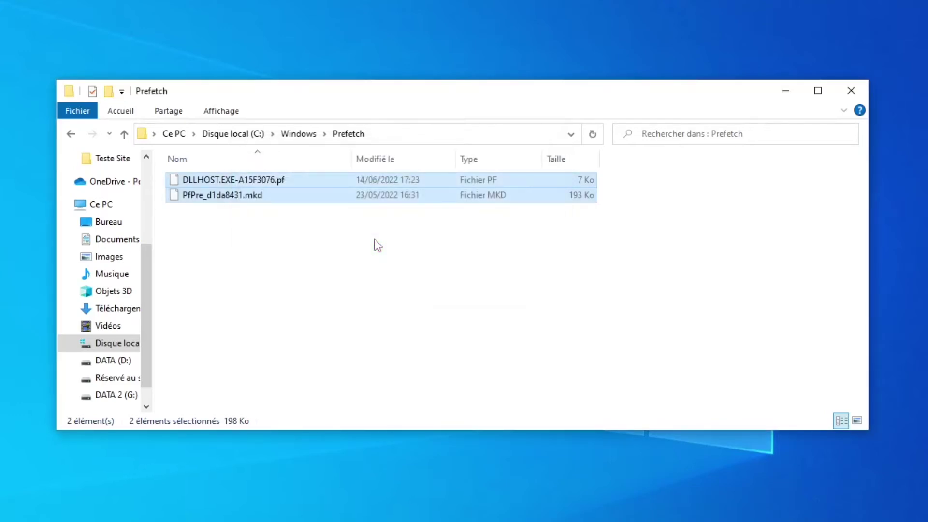
pyautogui.click(122, 135)
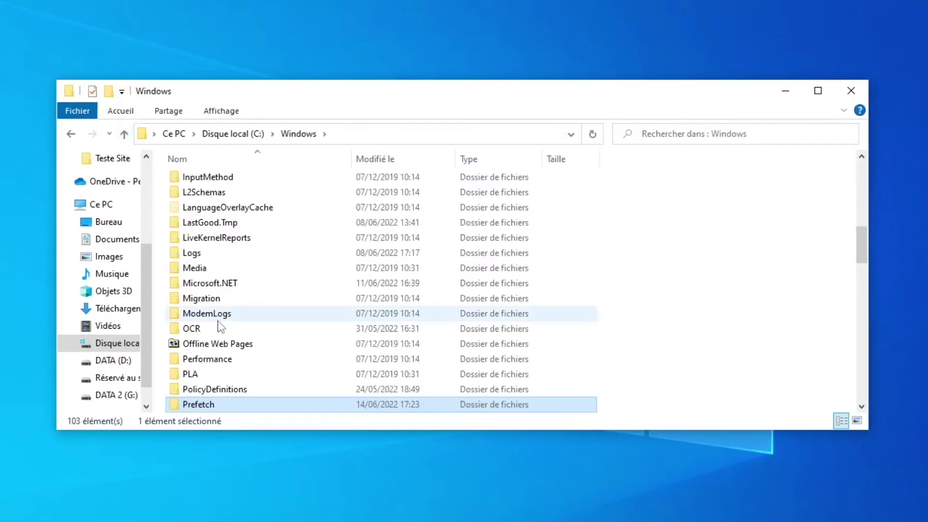
# Open the Temp folder inside the Windows folder
pyautogui.scroll(-5, 220, 326)
pyautogui.scroll(-5, 218, 323)
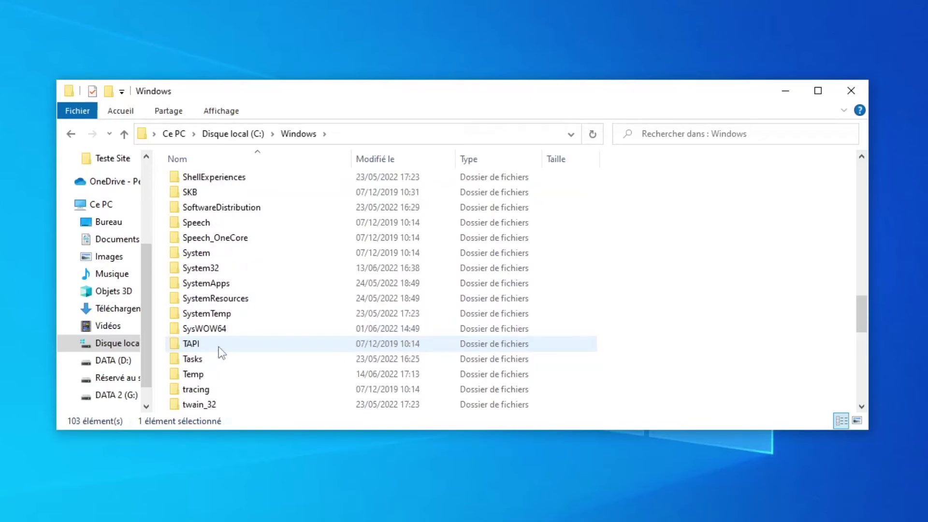
pyautogui.doubleClick(216, 376)
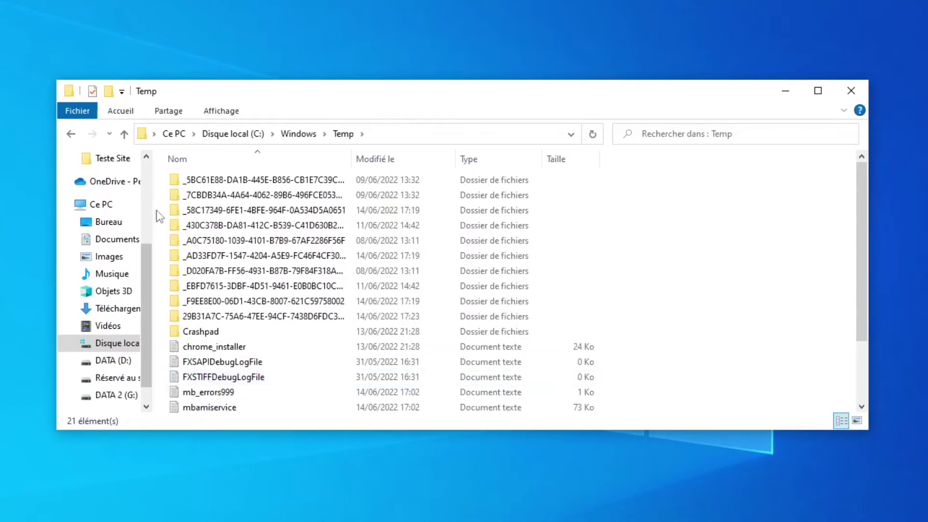
# Delete everything in the Windows Temp folder, skipping all files that are in use
pyautogui.hotkey('ctrl', 'a')
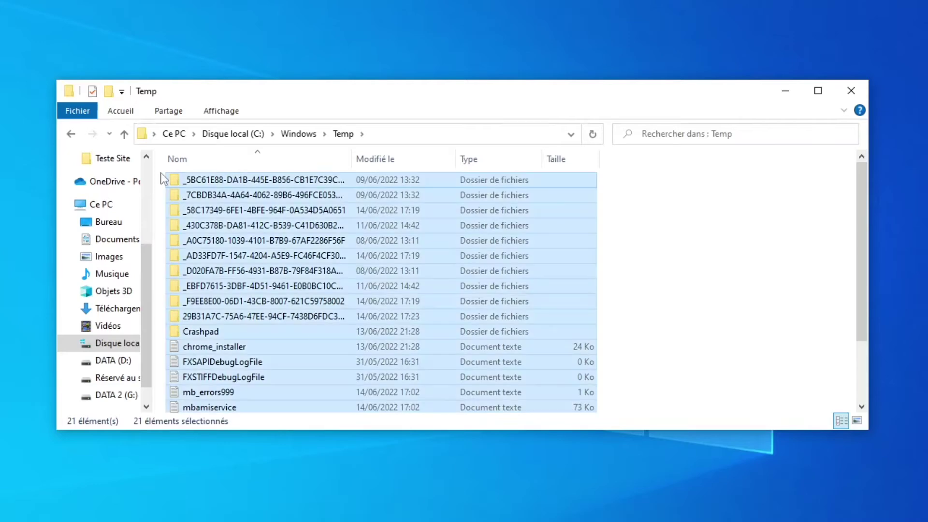
pyautogui.press('Delete')
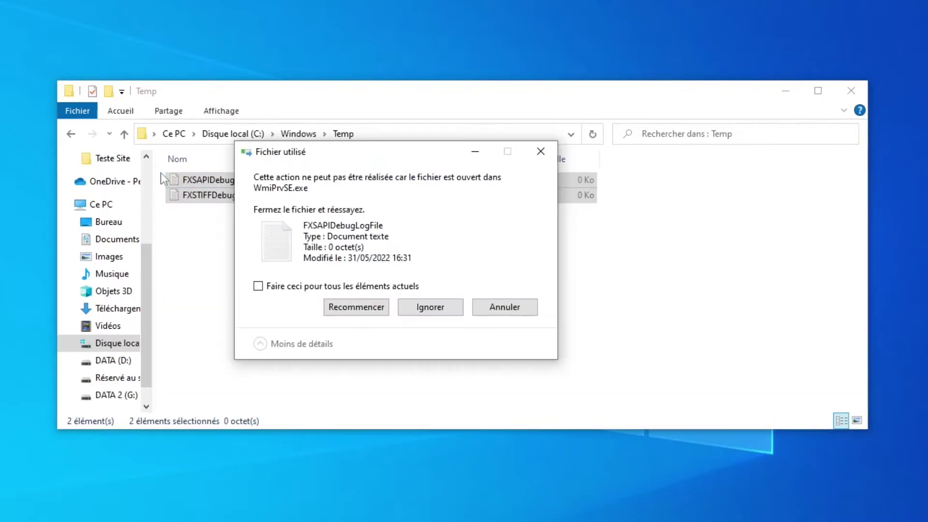
pyautogui.click(348, 287)
pyautogui.click(432, 312)
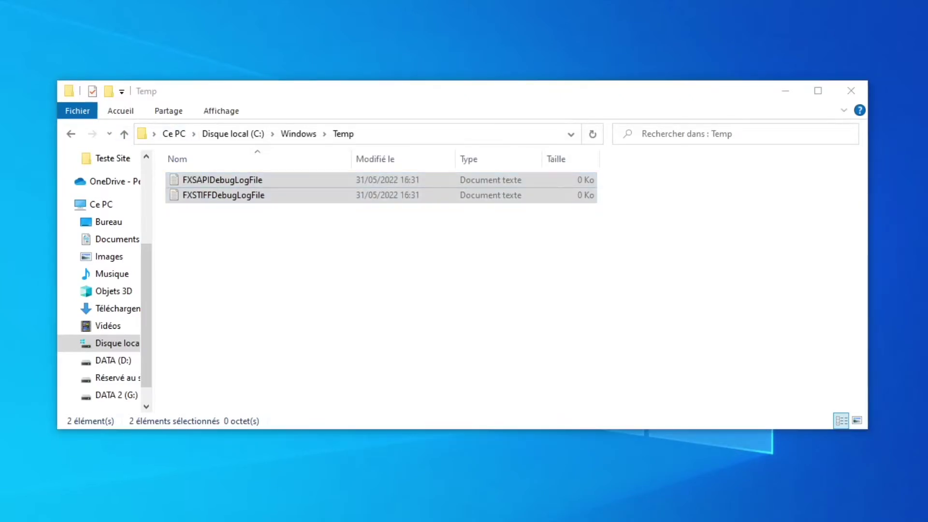
# Try to permanently delete the two leftover debug log files in the Temp folder
pyautogui.hotkey('shift', 'Delete')
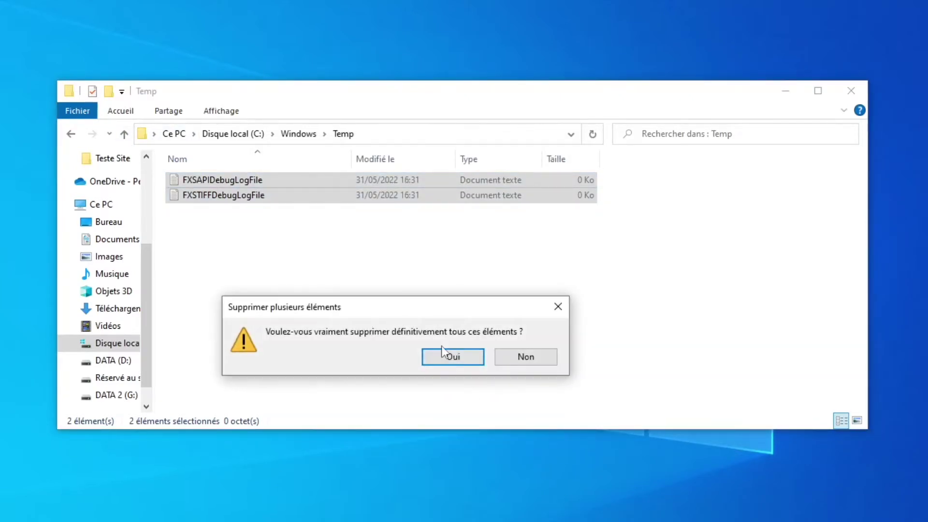
pyautogui.click(445, 354)
pyautogui.click(324, 269)
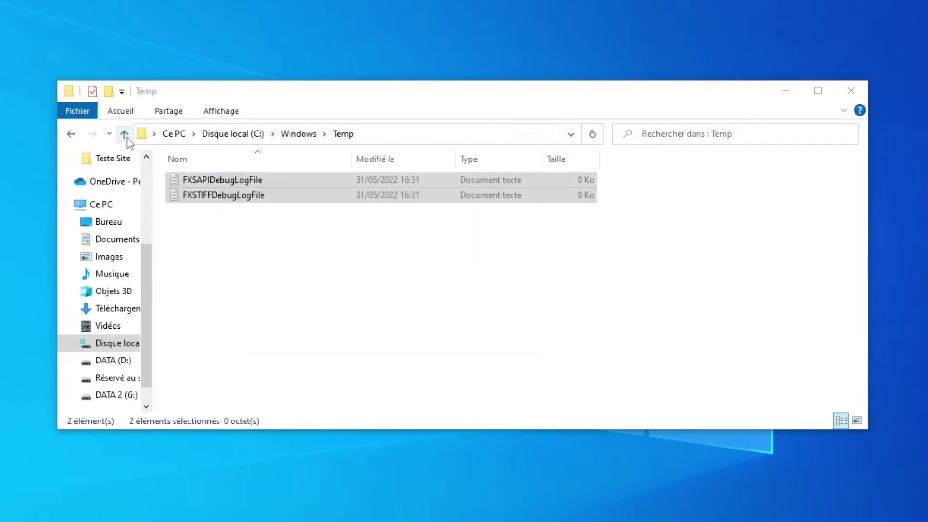
# Return to Ce PC, refresh the view and check the free space on Disque local (C:)
pyautogui.click(127, 138)
pyautogui.click(126, 138)
pyautogui.click(126, 137)
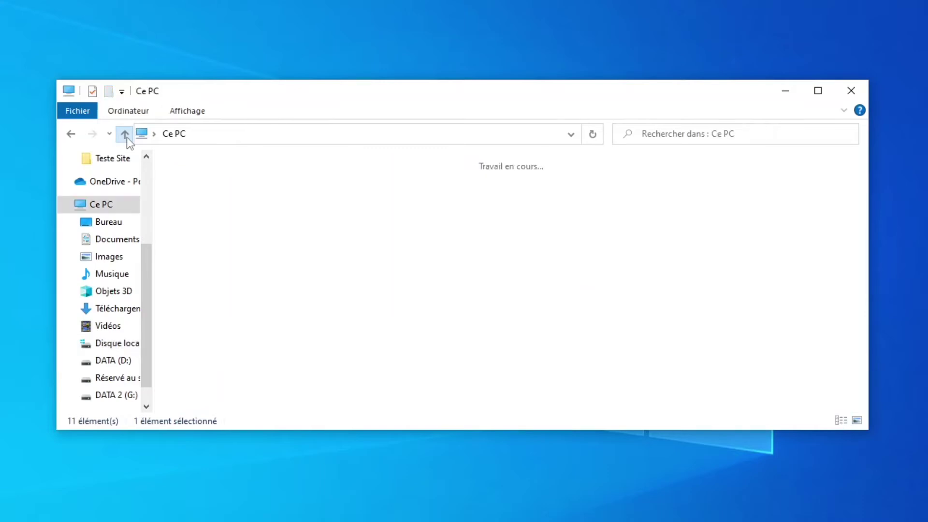
pyautogui.click(591, 137)
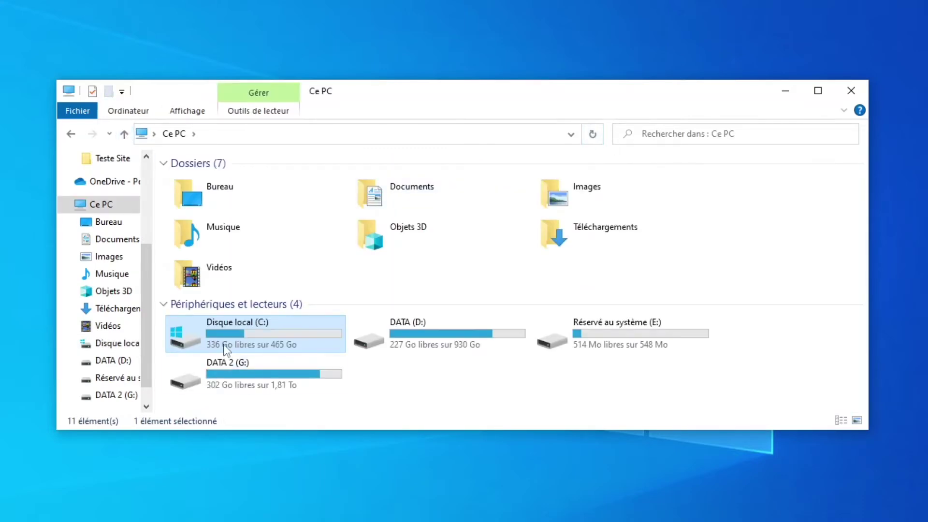
pyautogui.moveTo(223, 349)
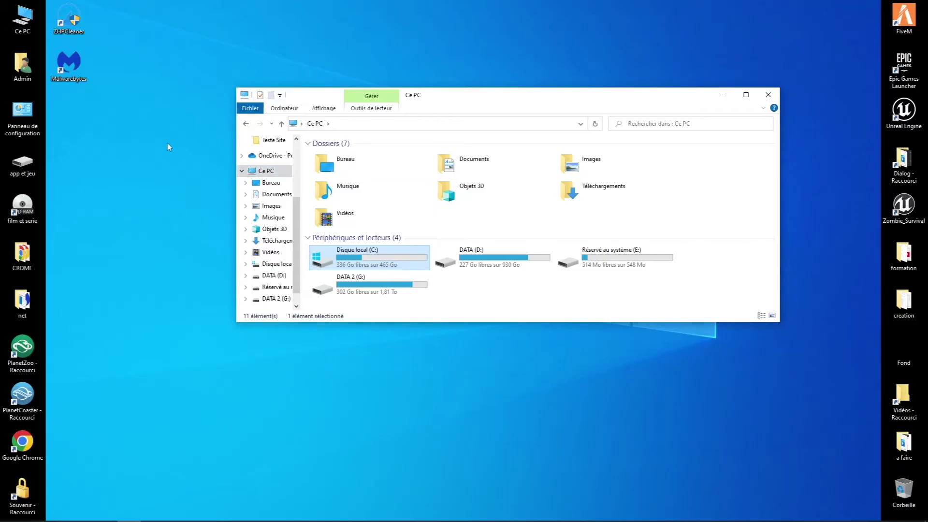
# Open the Control Panel and review which desktop icons are enabled in the Themes personalization settings
pyautogui.doubleClick(6, 129)
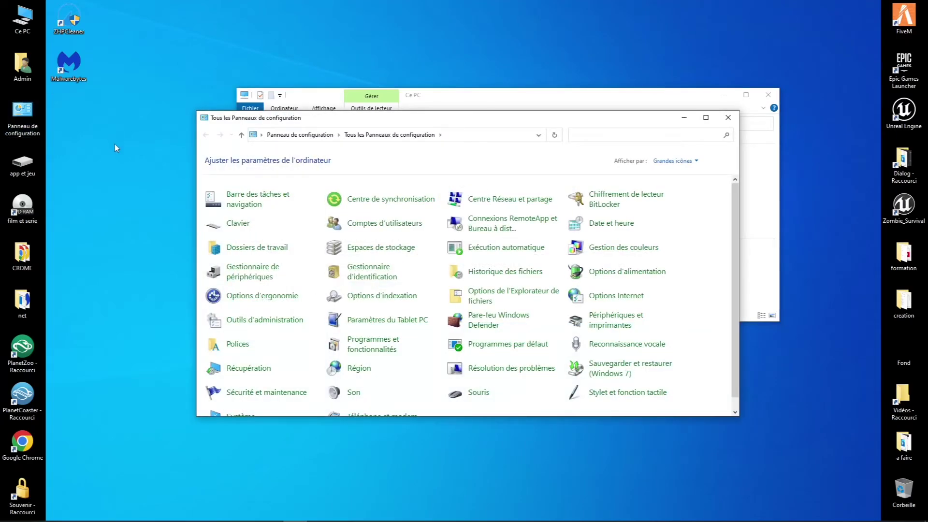
pyautogui.rightClick(116, 146)
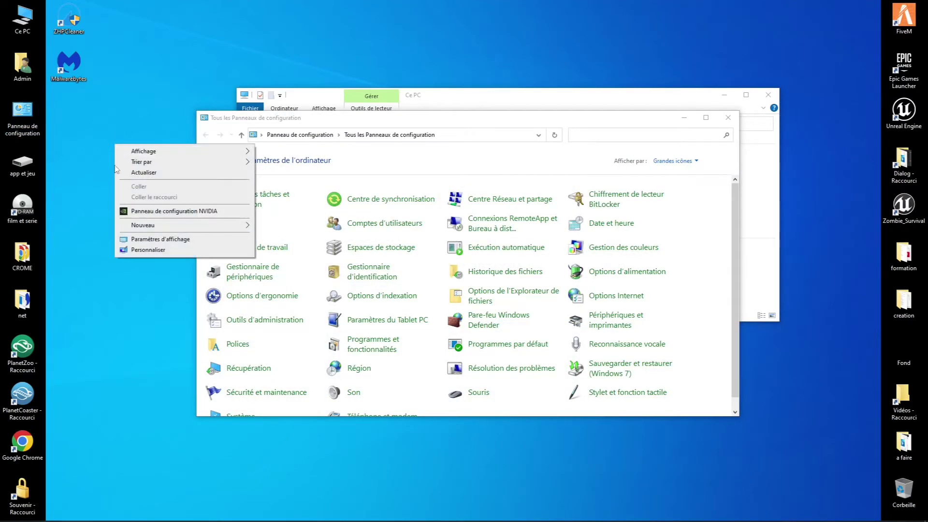
pyautogui.click(134, 250)
pyautogui.click(392, 189)
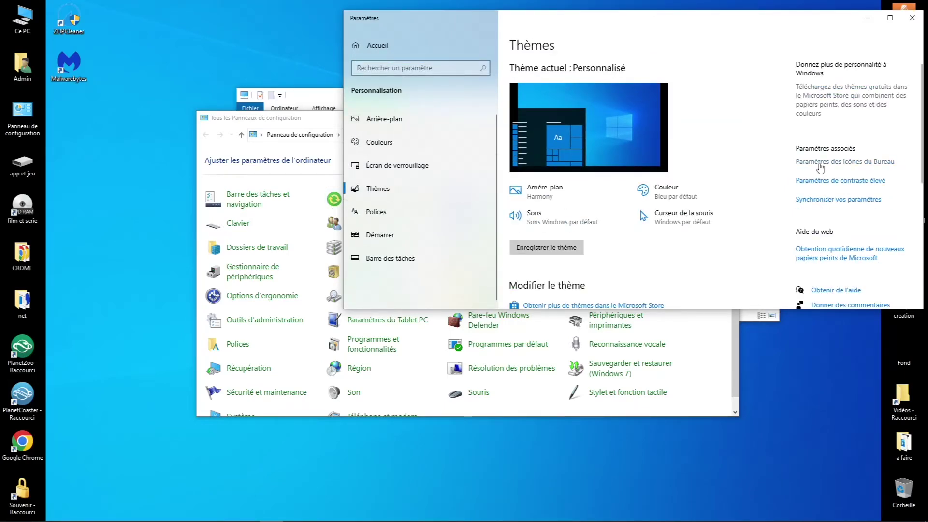
pyautogui.click(819, 164)
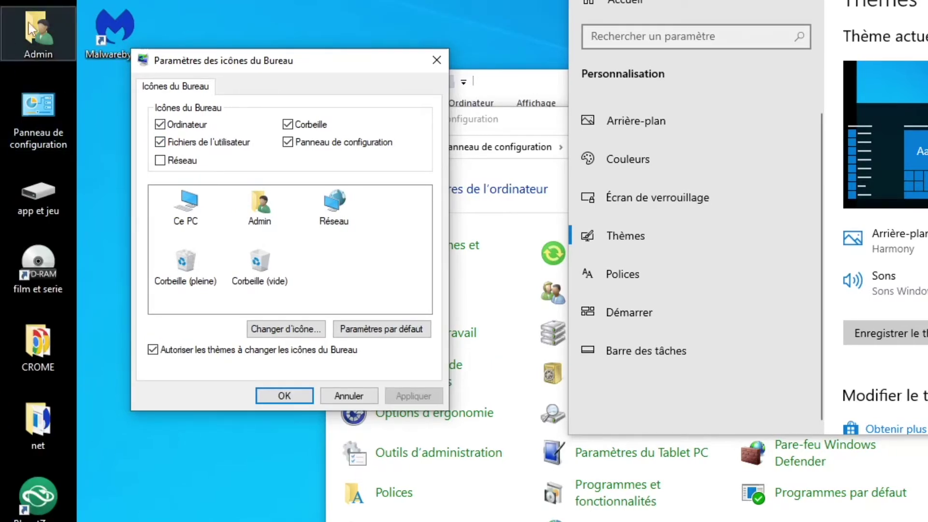
pyautogui.click(261, 399)
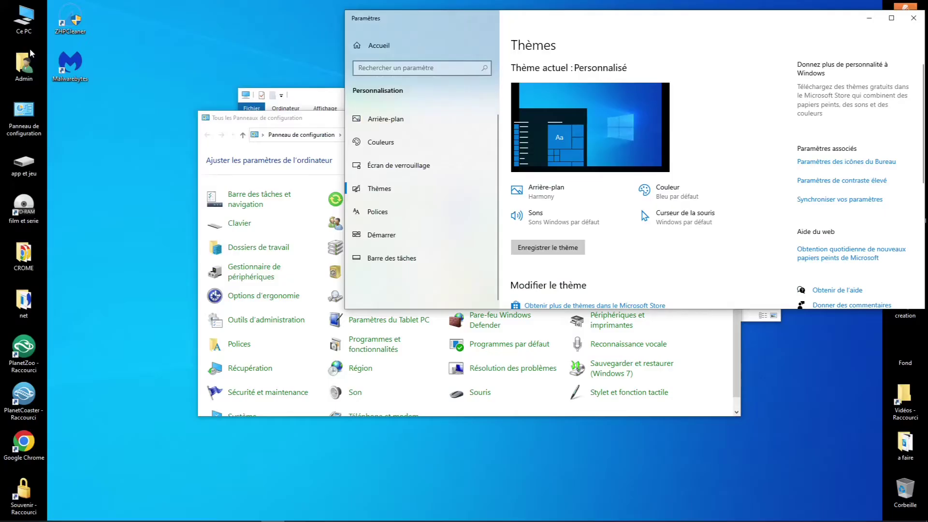
pyautogui.click(913, 18)
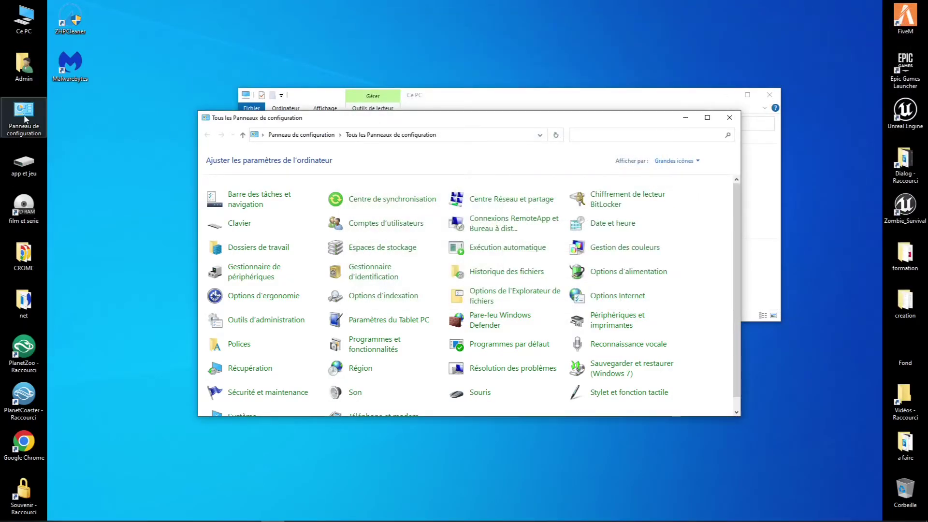
# Display the Control Panel by Catégorie and open the list for uninstalling programs
pyautogui.click(674, 161)
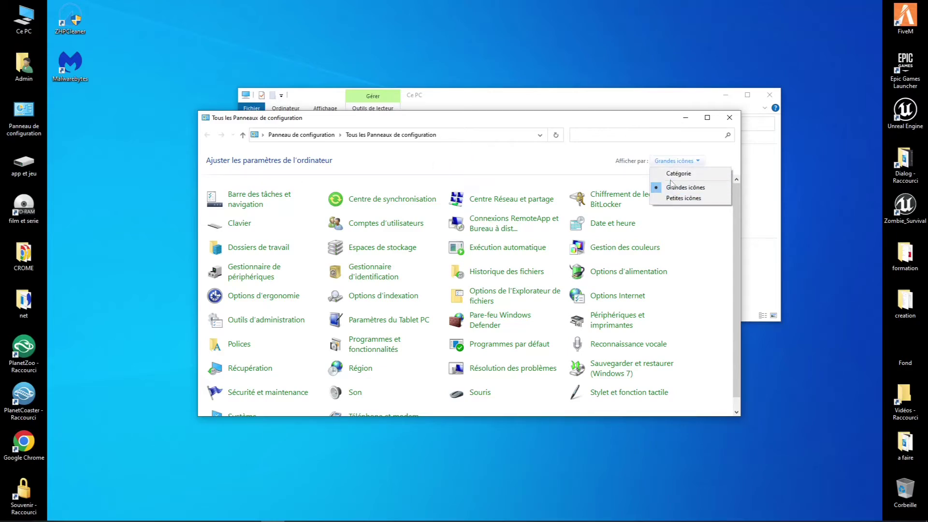
pyautogui.click(672, 176)
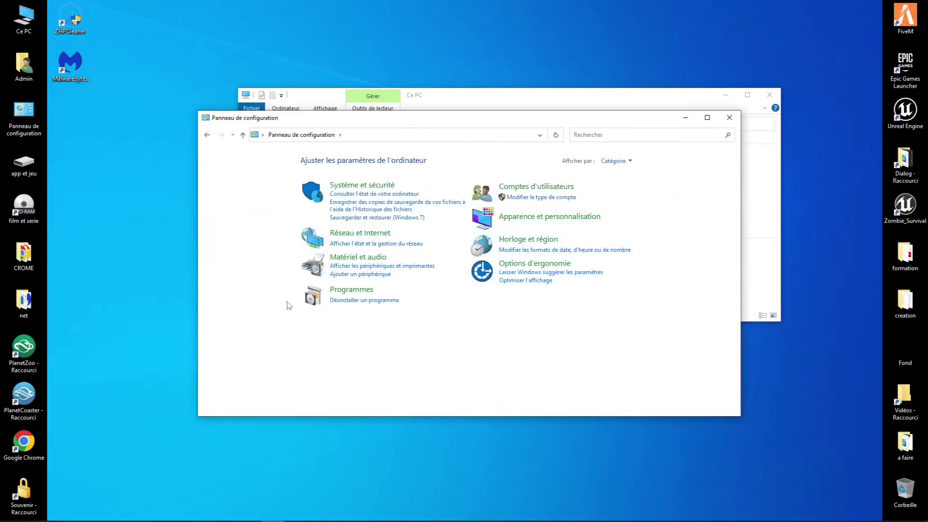
pyautogui.click(334, 303)
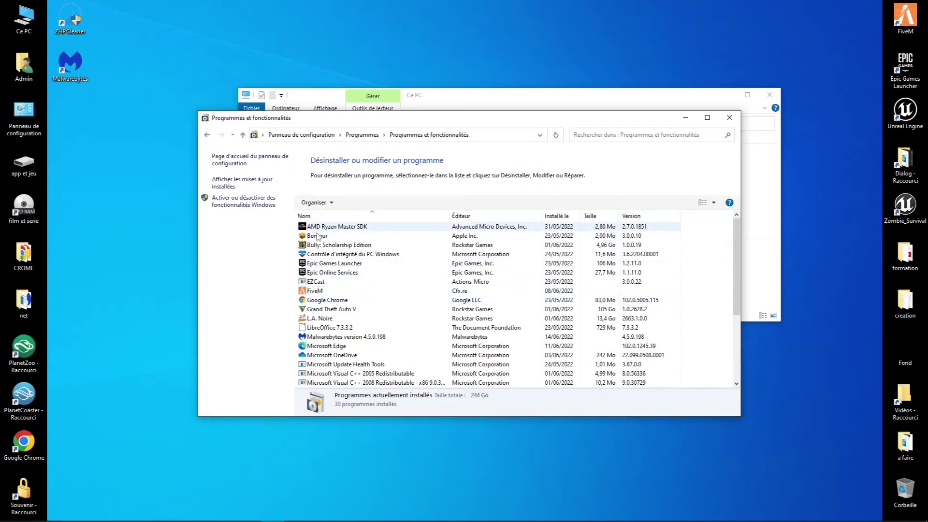
# Examine the full list of installed programs for software worth uninstalling, and close the window
pyautogui.scroll(-4, 318, 236)
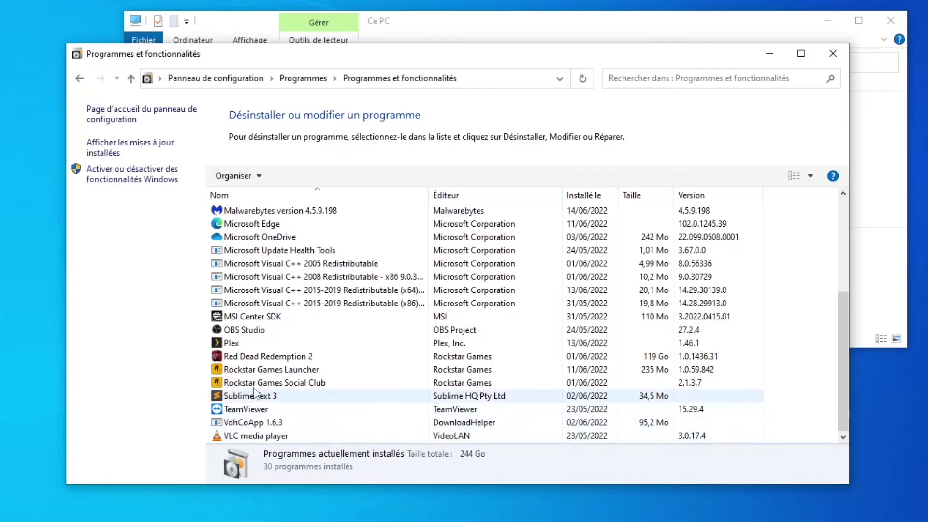
pyautogui.scroll(1, 254, 394)
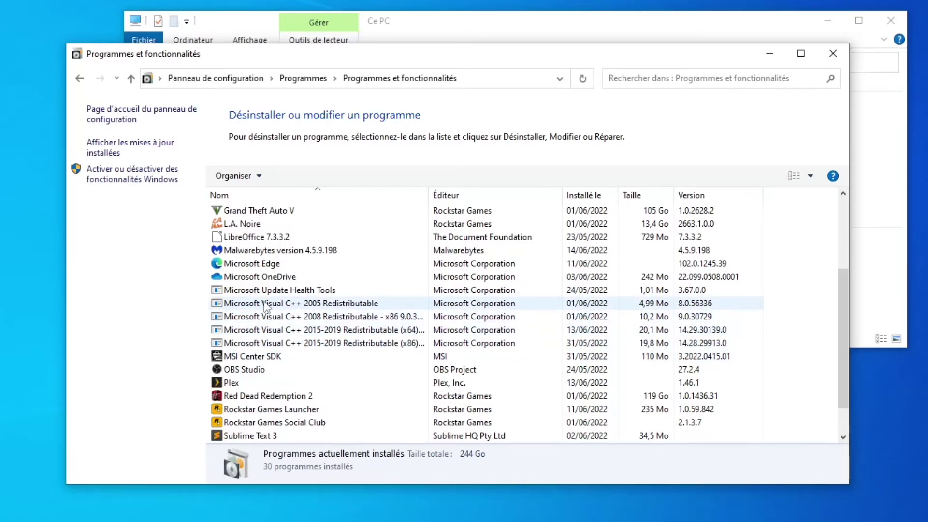
pyautogui.scroll(2, 229, 346)
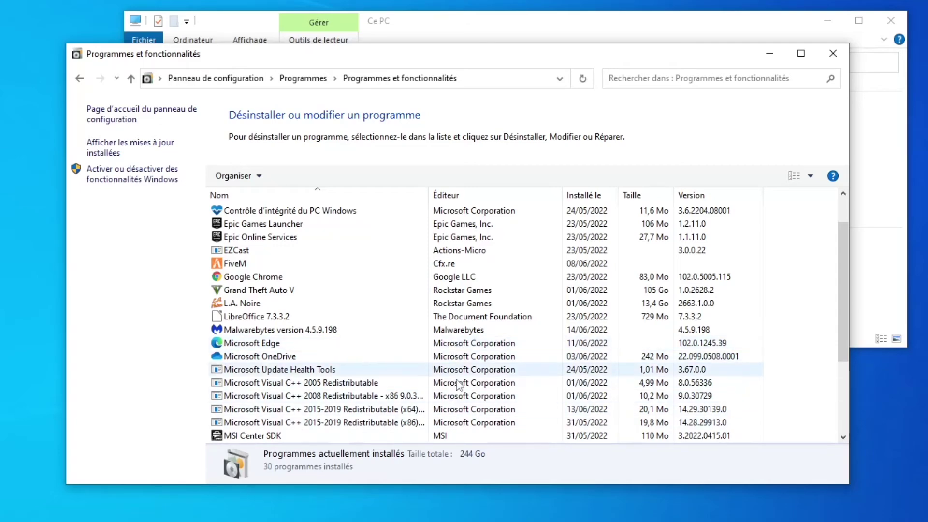
pyautogui.scroll(-3, 469, 377)
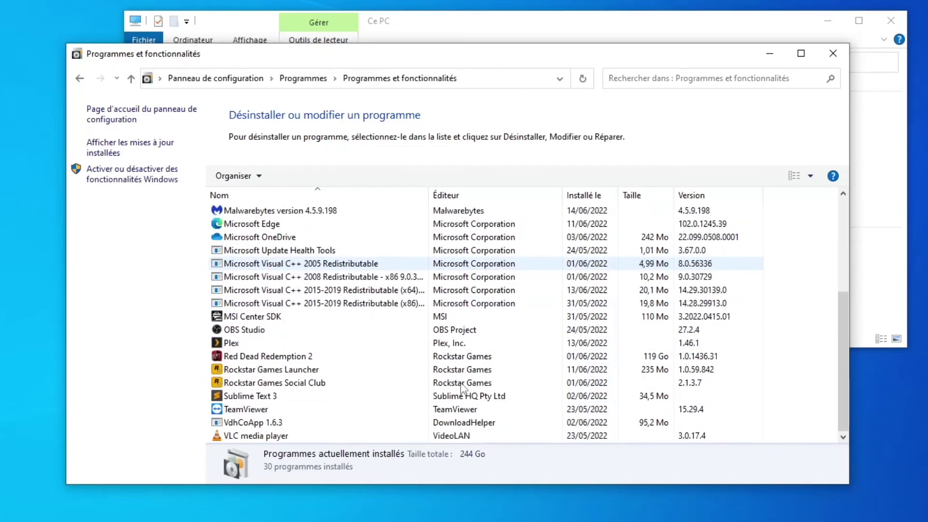
pyautogui.scroll(2, 456, 401)
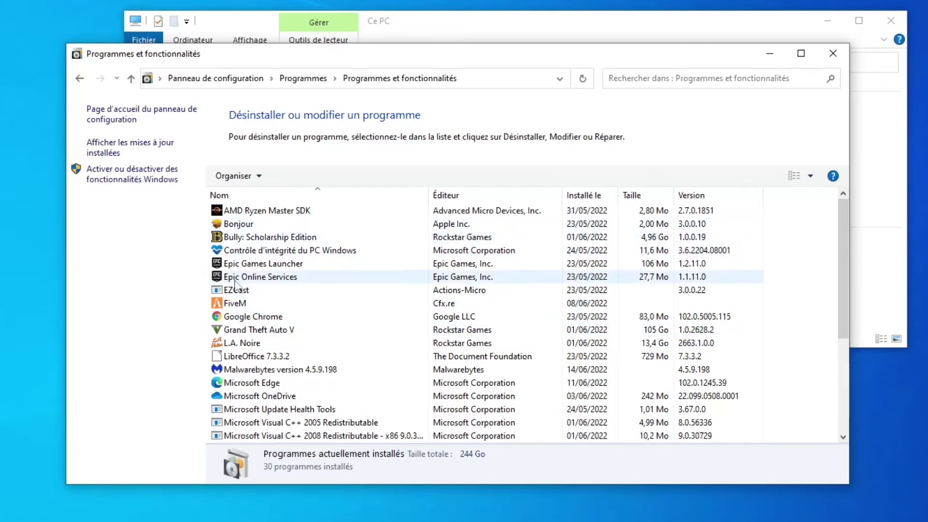
pyautogui.scroll(-4, 237, 290)
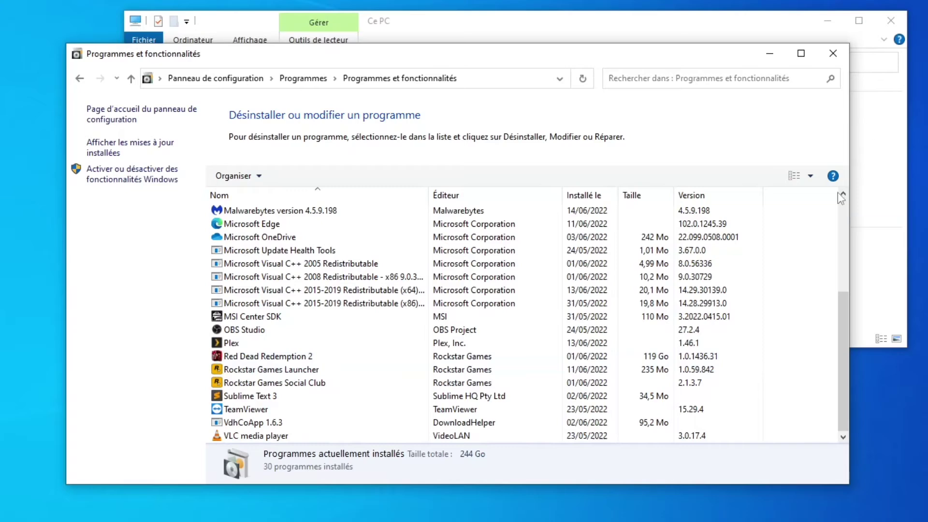
pyautogui.click(837, 50)
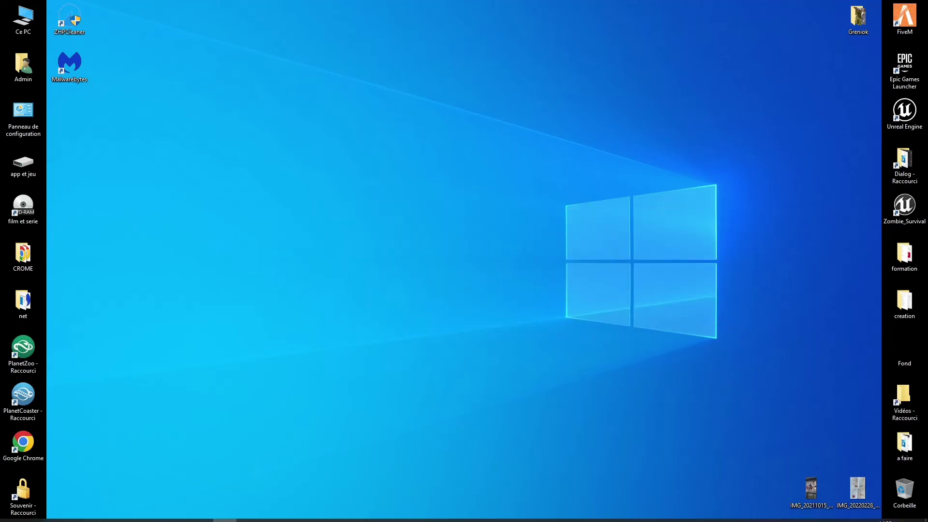
# Switch to Chrome, close the search results and go from the WinDirStat site's downloads page to its FossHub page
pyautogui.click(83, 512)
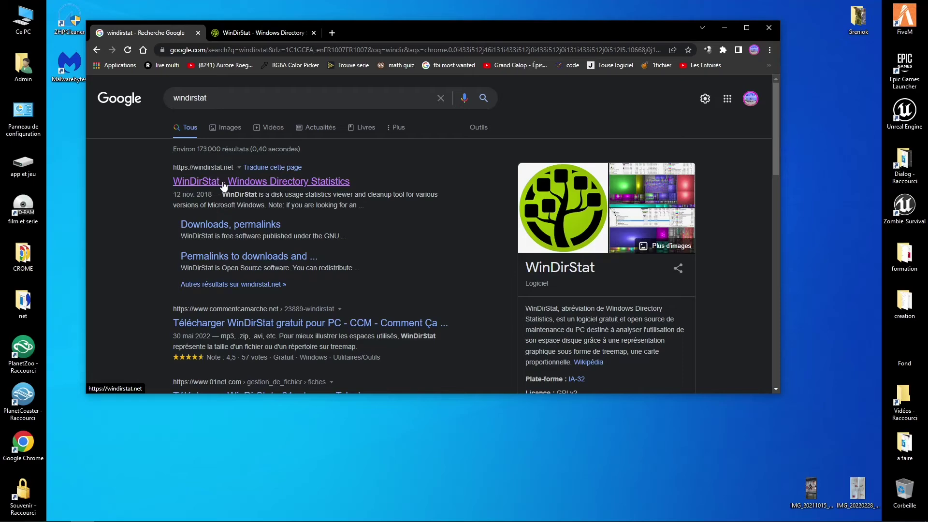
pyautogui.click(198, 33)
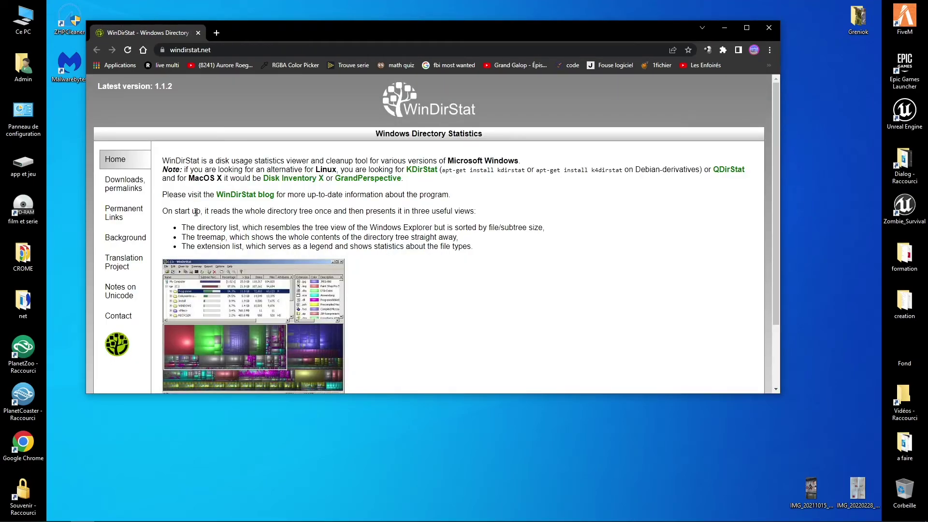
pyautogui.scroll(-1, 223, 237)
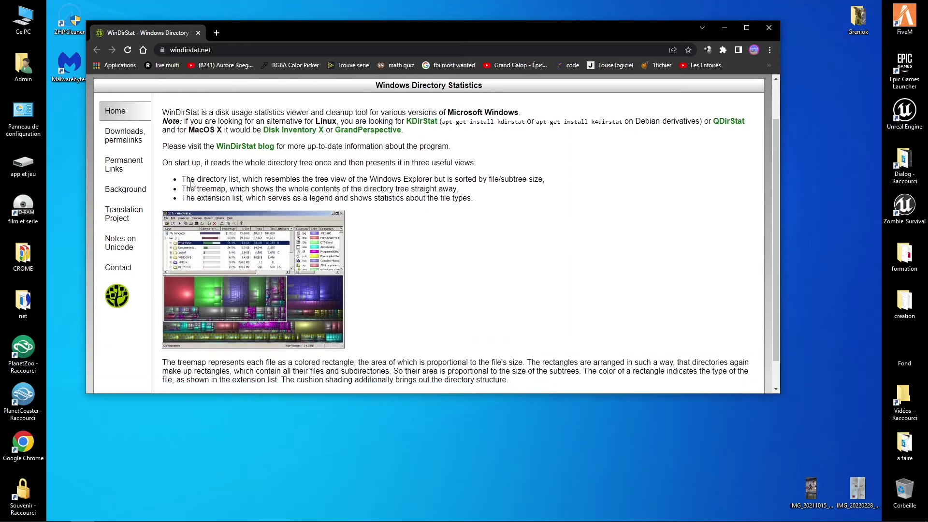
pyautogui.scroll(-1, 123, 140)
pyautogui.scroll(2, 122, 175)
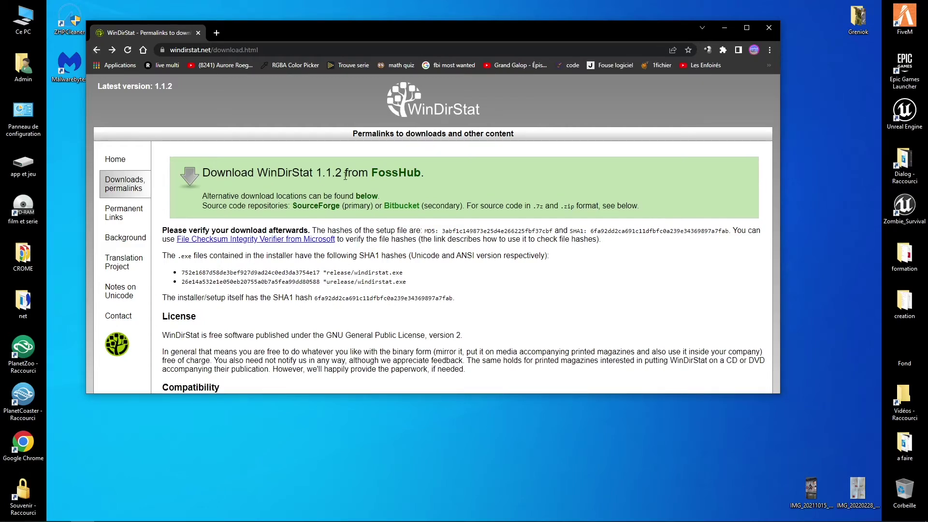
pyautogui.click(391, 179)
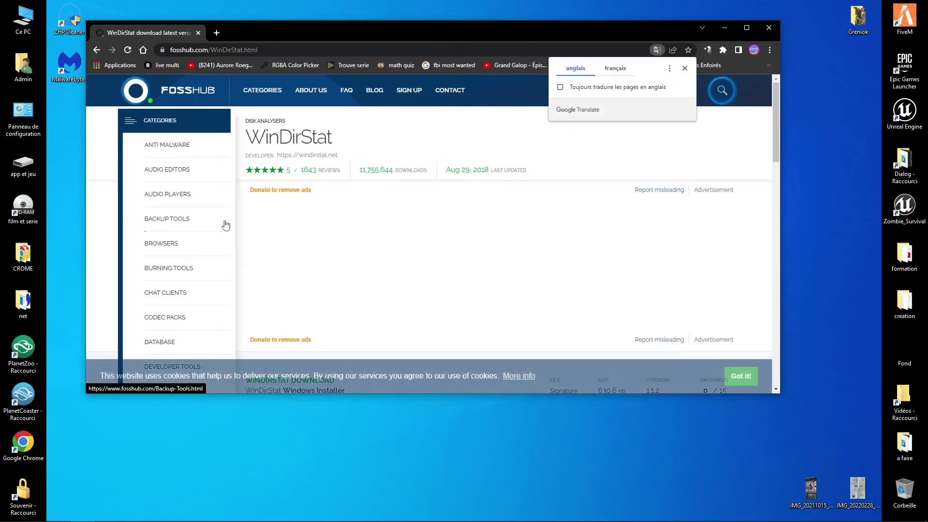
# Download the WinDirStat Windows Installer from FossHub and save it as windirstat1_1_2_setup in Téléchargements
pyautogui.scroll(-7, 449, 241)
pyautogui.scroll(-10, 449, 241)
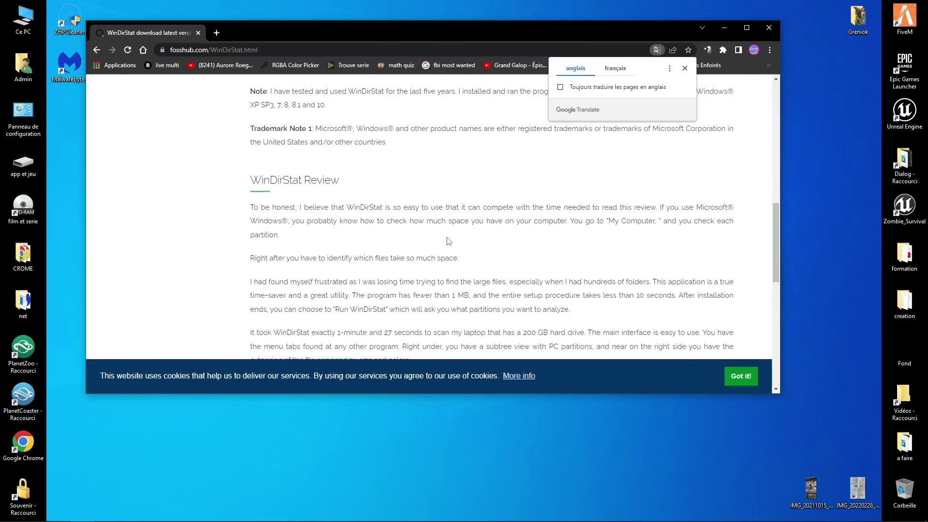
pyautogui.scroll(9, 338, 193)
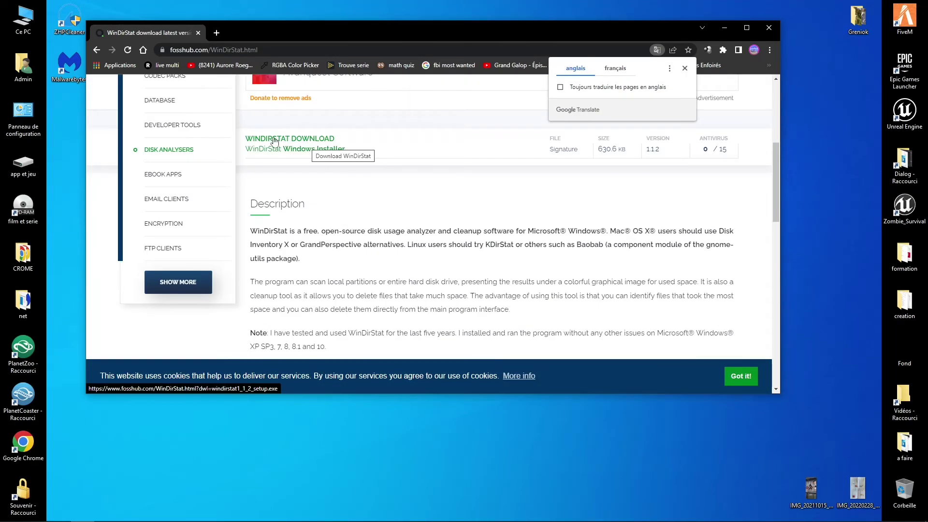
pyautogui.click(274, 140)
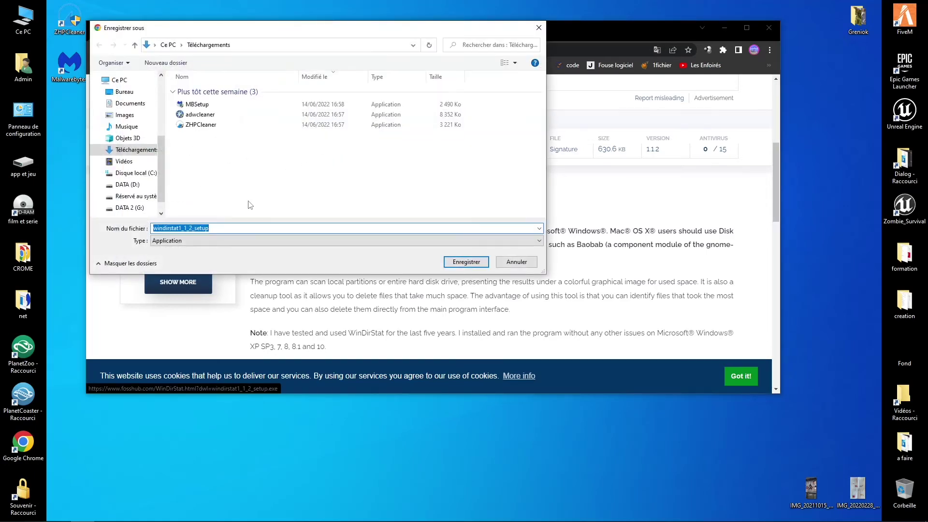
pyautogui.click(455, 262)
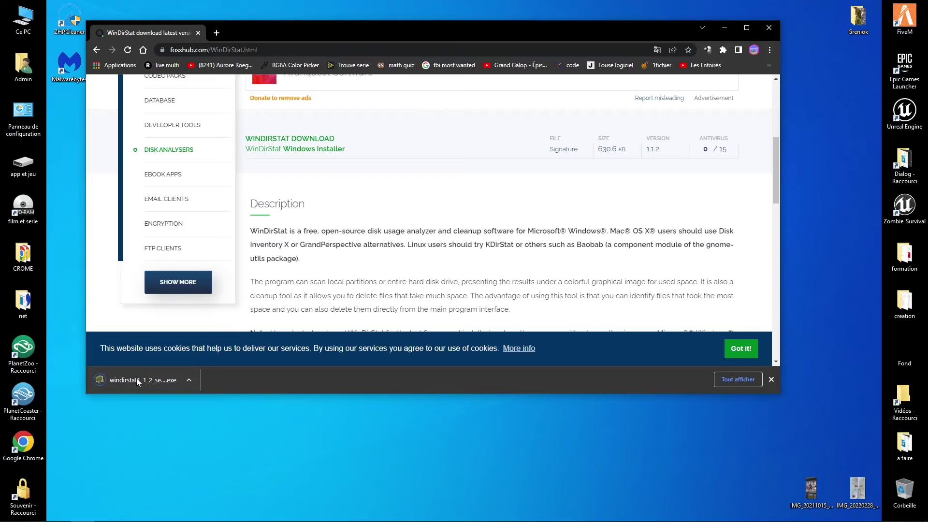
# Install WinDirStat 1.1.2 from the downloaded setup, accepting the licence, the preselected components and the default destination folder, and run it
pyautogui.click(137, 381)
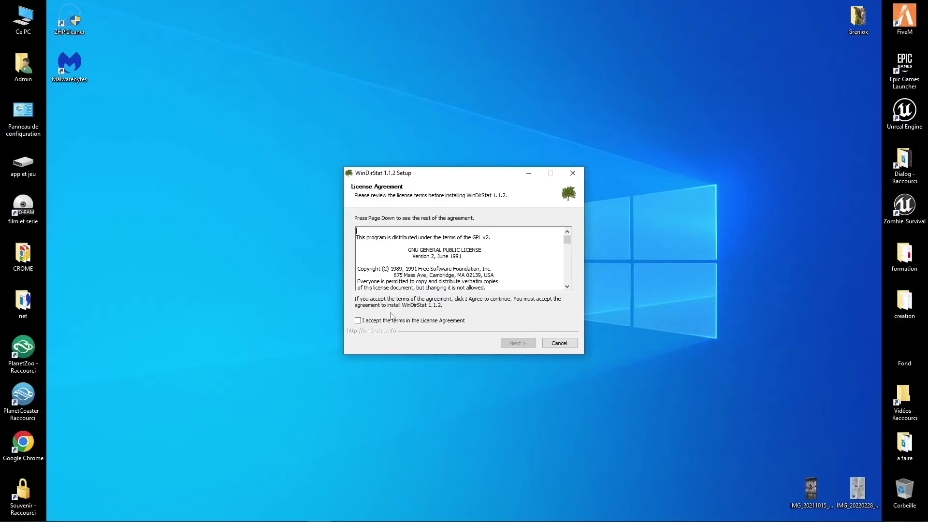
pyautogui.click(526, 346)
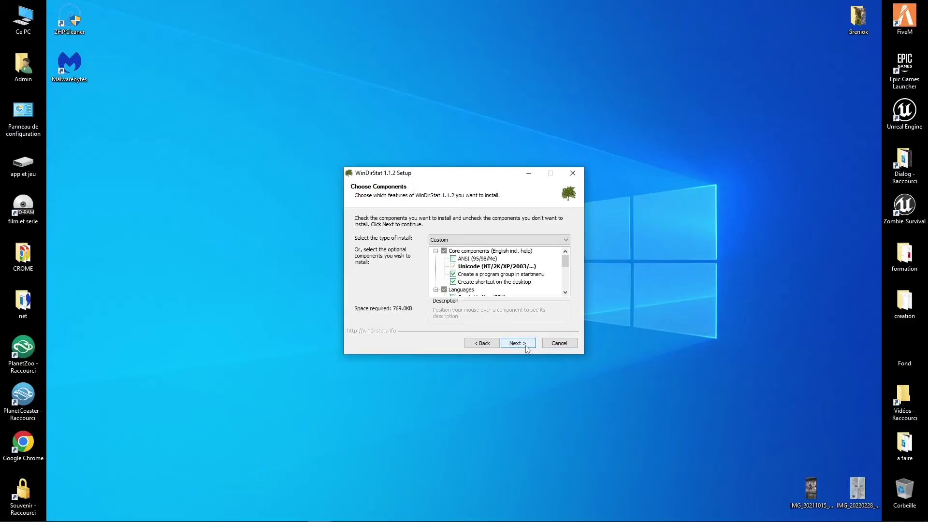
pyautogui.click(526, 346)
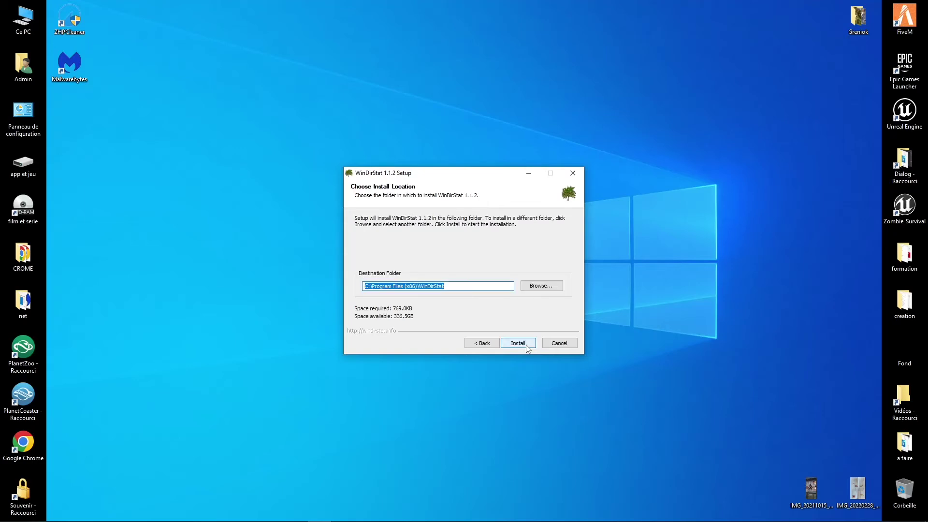
pyautogui.click(526, 346)
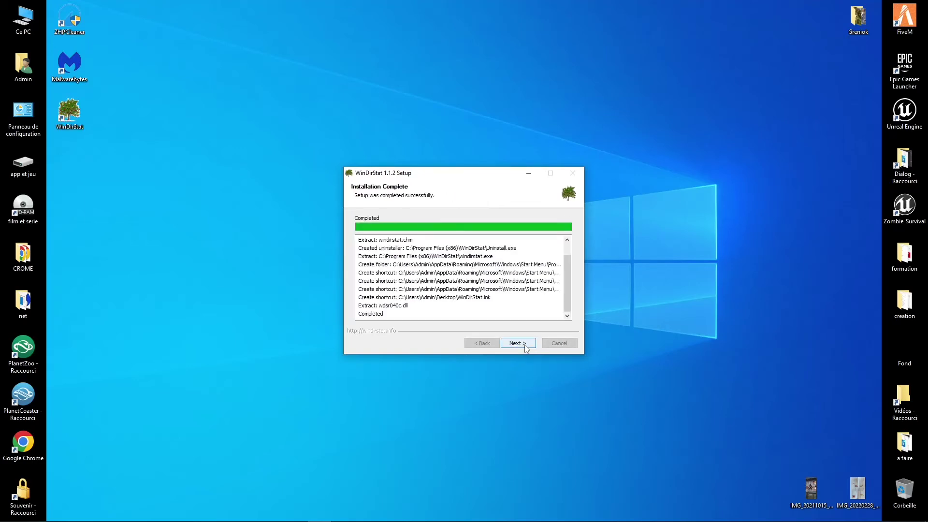
pyautogui.click(526, 346)
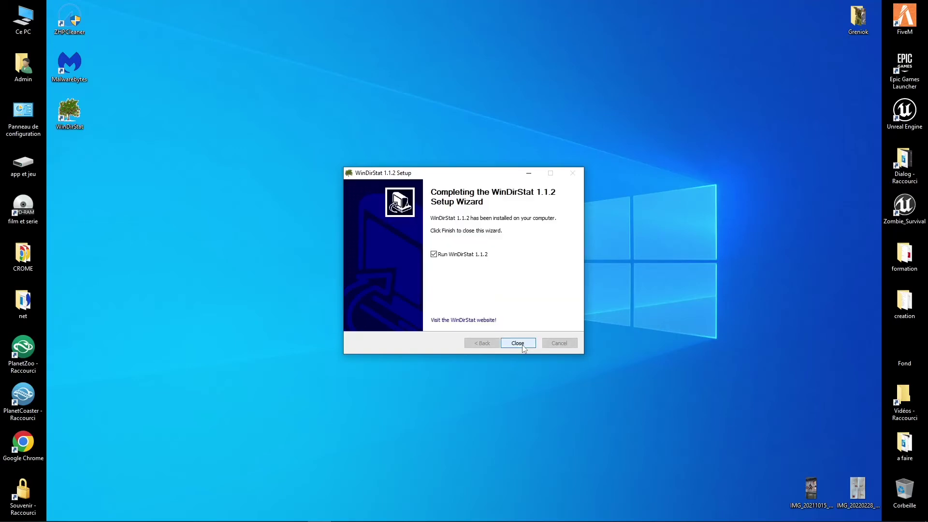
pyautogui.click(522, 344)
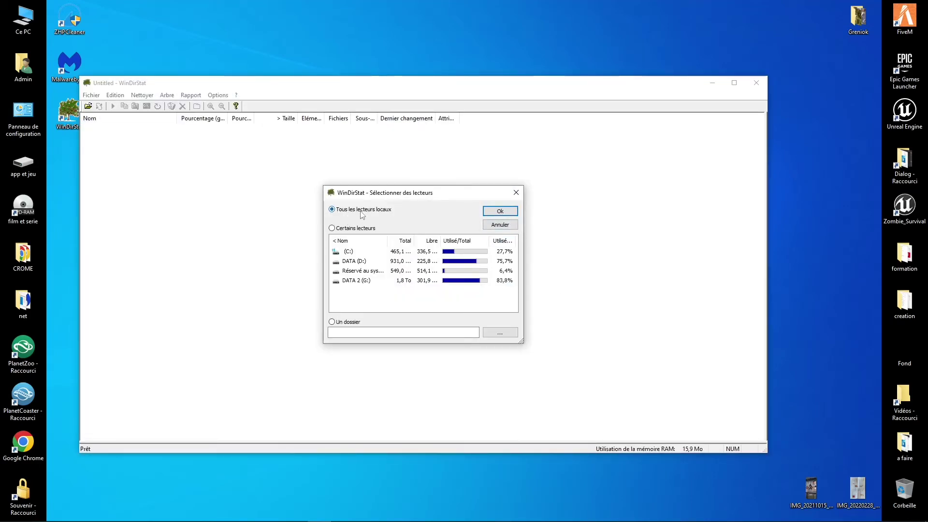
# Scan only the C: drive and expand the Users folder down through Admin and Videos to Unreal
pyautogui.click(366, 251)
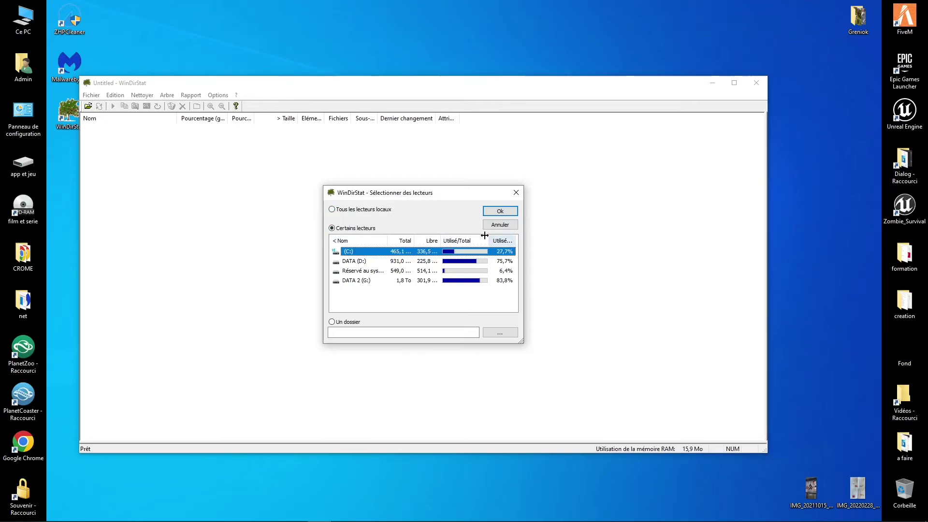
pyautogui.click(511, 214)
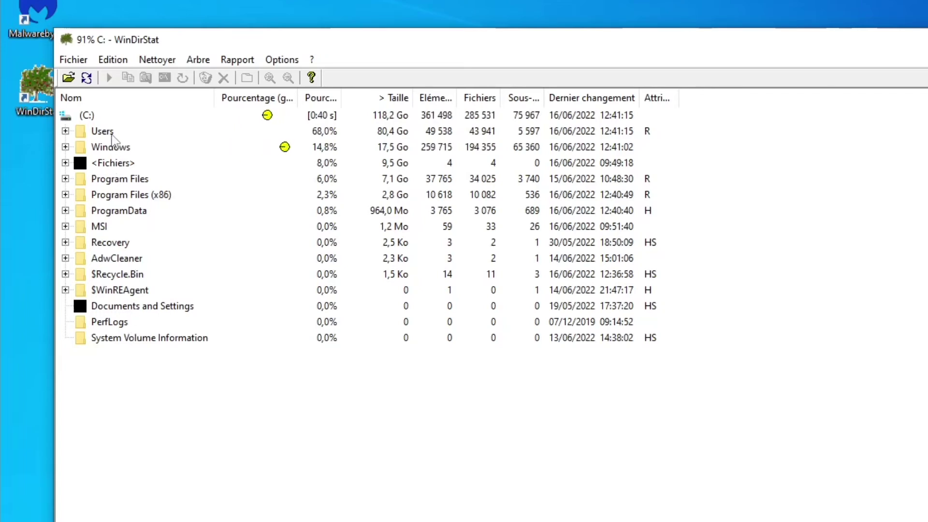
pyautogui.click(65, 131)
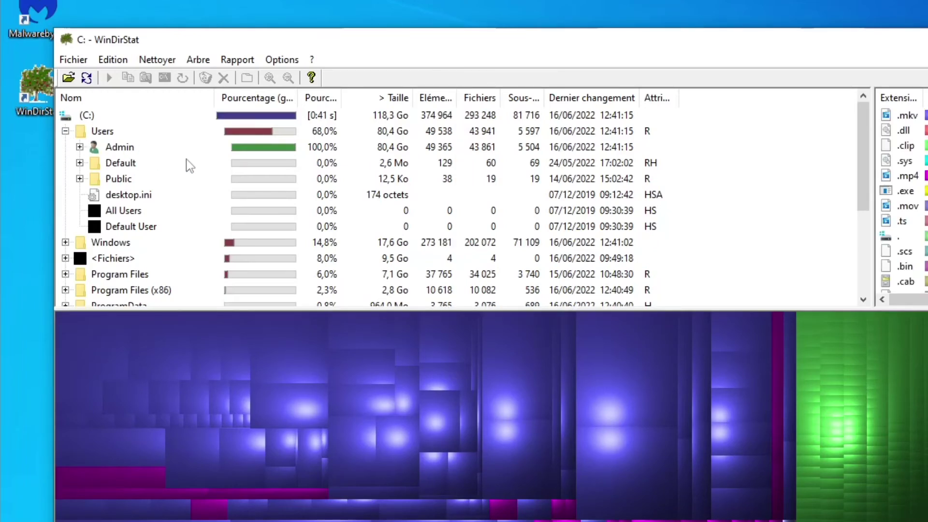
pyautogui.click(79, 147)
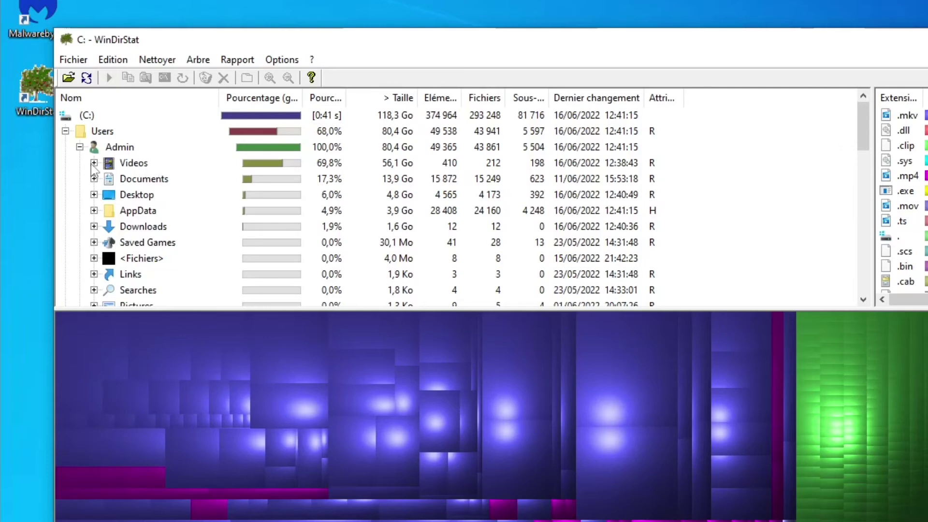
pyautogui.click(94, 163)
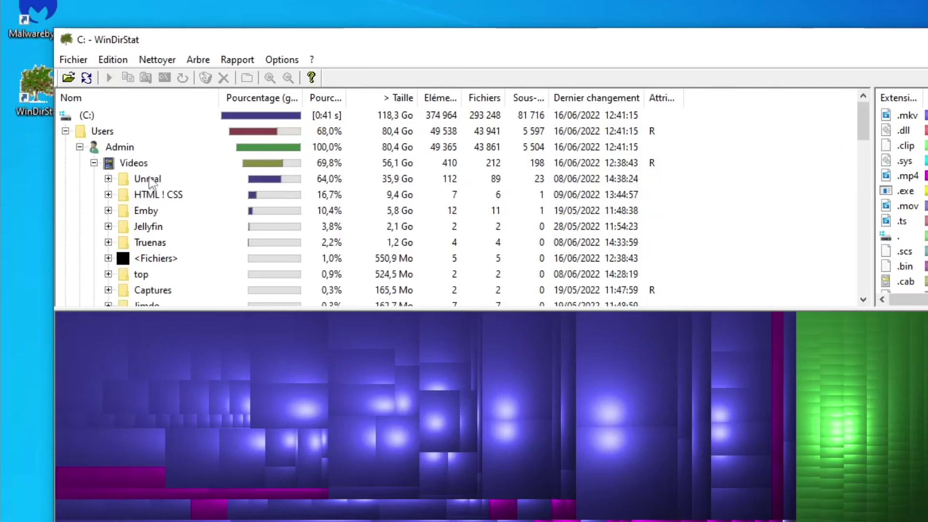
pyautogui.click(109, 178)
# Collapse Users, examine the treemap and the <Fichiers> entry, and expand Users and its Admin folder again
pyautogui.click(64, 137)
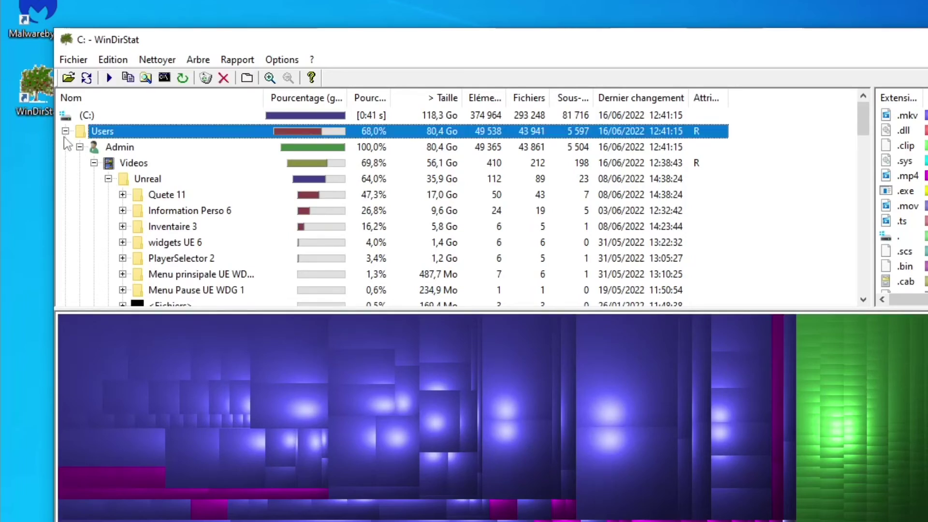
pyautogui.click(65, 131)
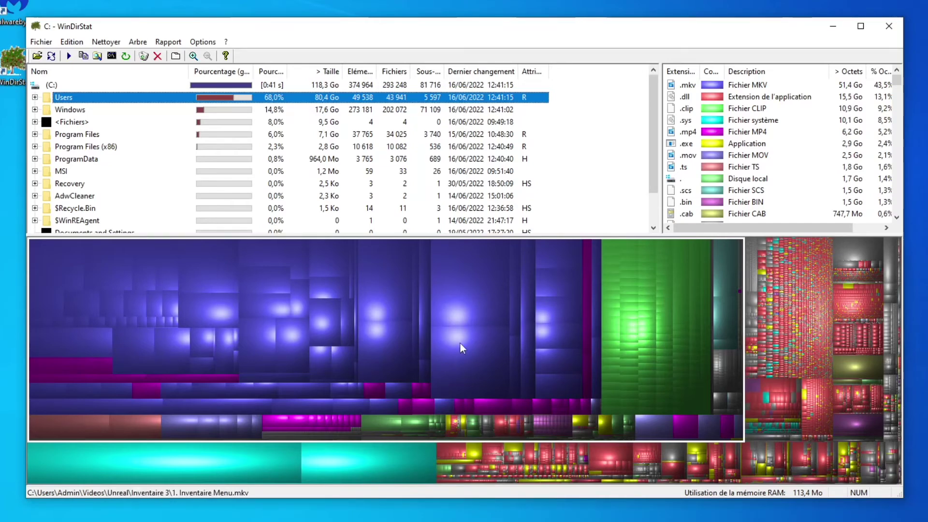
pyautogui.scroll(-1, 121, 145)
pyautogui.scroll(1, 136, 180)
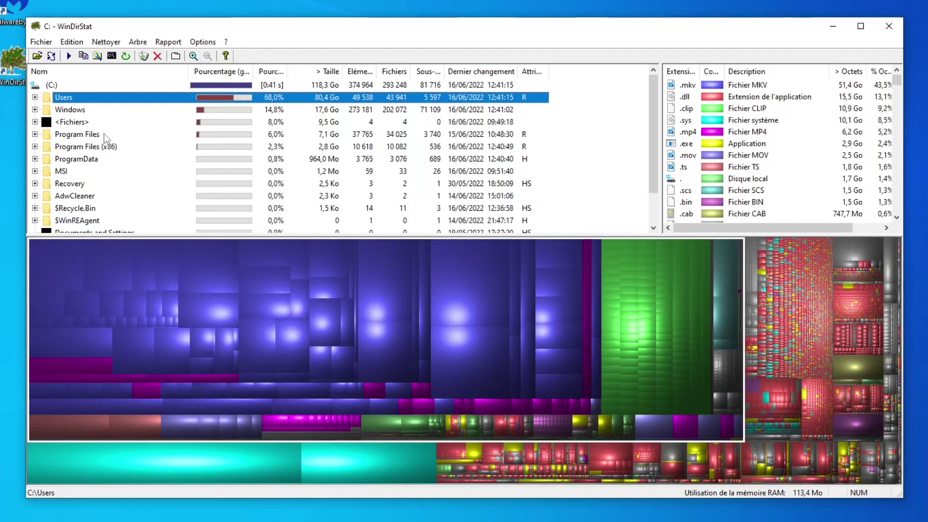
pyautogui.click(35, 122)
pyautogui.click(34, 122)
pyautogui.click(35, 97)
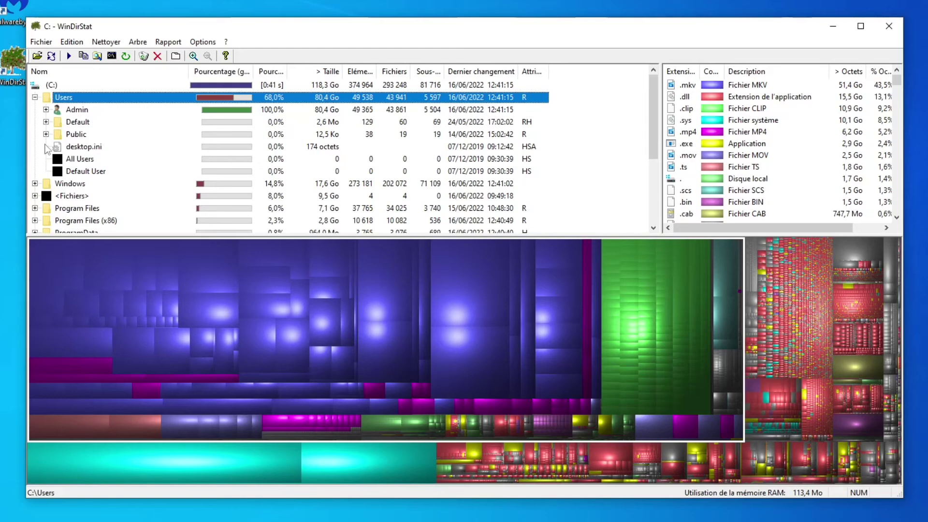
pyautogui.click(47, 110)
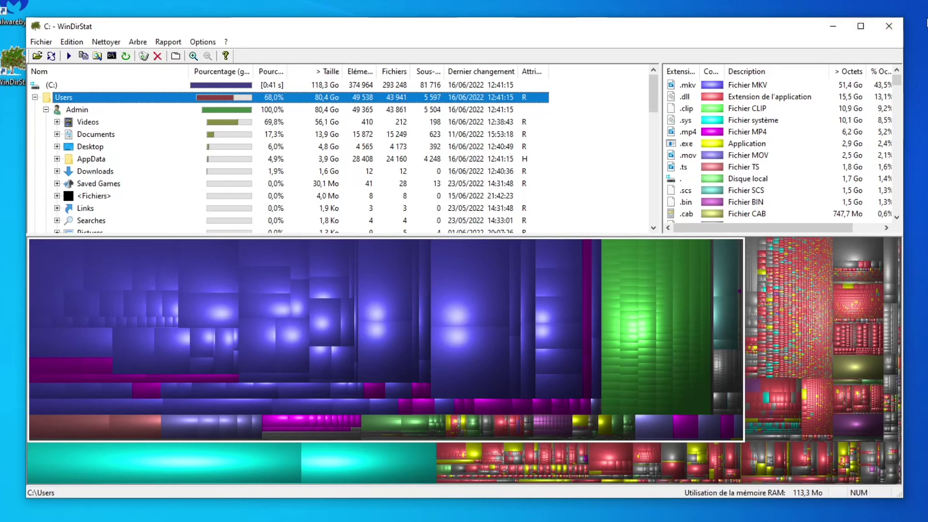
# Close WinDirStat and move its desktop shortcut into the net folder
pyautogui.click(887, 27)
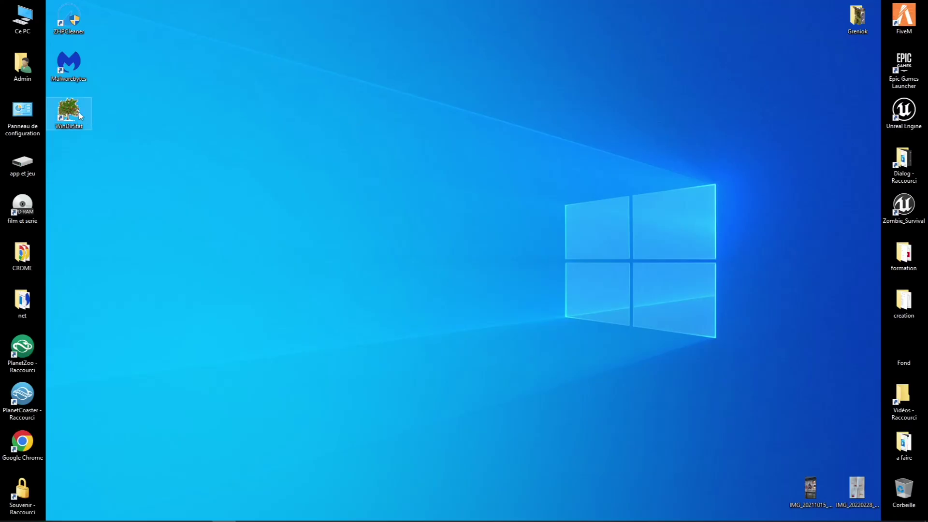
pyautogui.moveTo(72, 115); pyautogui.dragTo(25, 299)
pyautogui.click(416, 198)
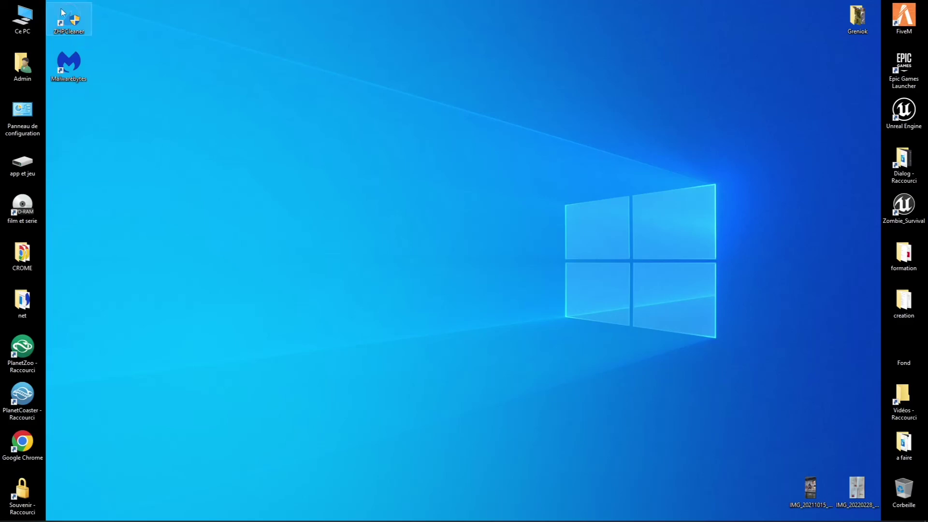
# Open the C: drive from Ce PC and select the Admin folder inside Utilisateurs
pyautogui.click(20, 21)
pyautogui.doubleClick(21, 21)
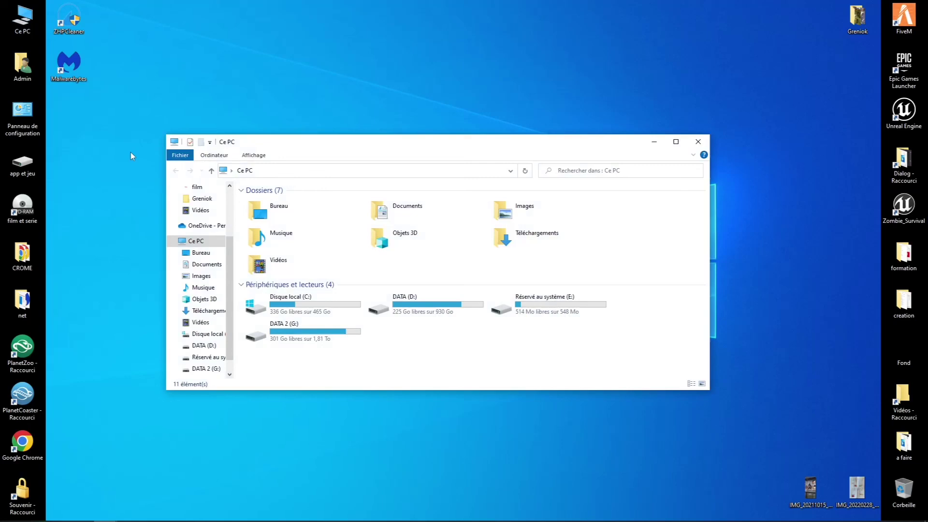
pyautogui.doubleClick(289, 313)
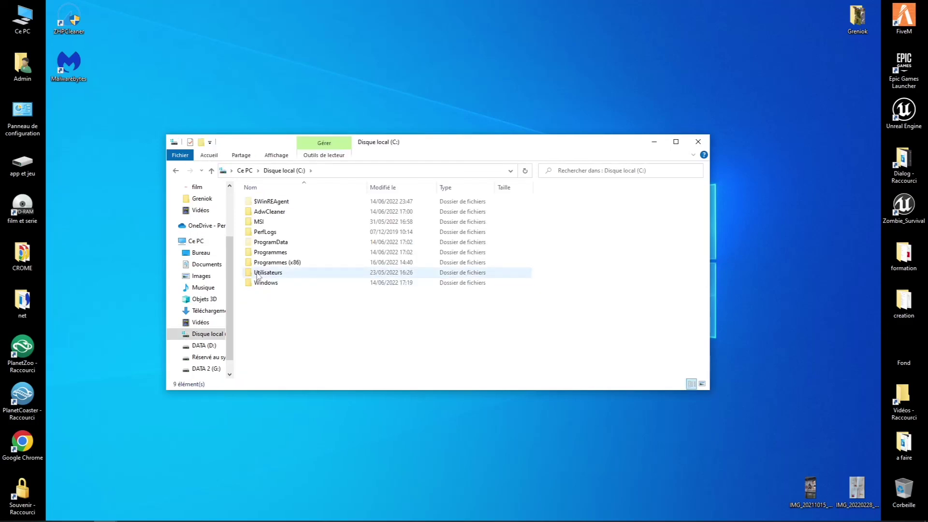
pyautogui.doubleClick(258, 274)
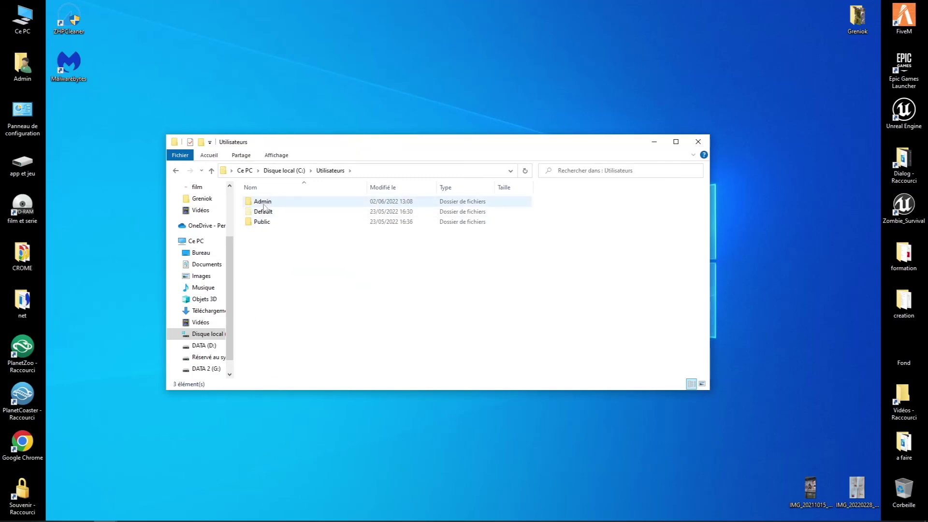
pyautogui.moveTo(269, 206); pyautogui.dragTo(443, 298)
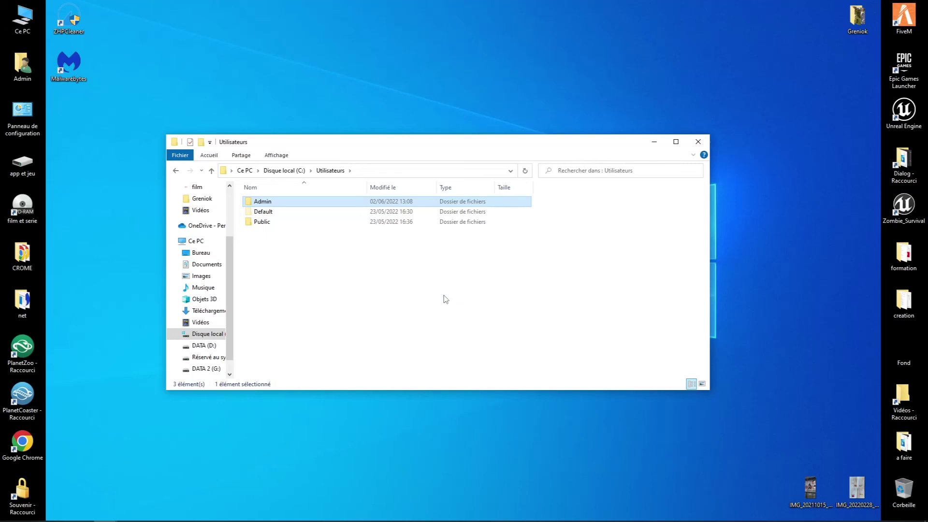
# Return to Ce PC, reopen the C: drive and examine the Programmes and Programmes (x86) folders
pyautogui.click(212, 172)
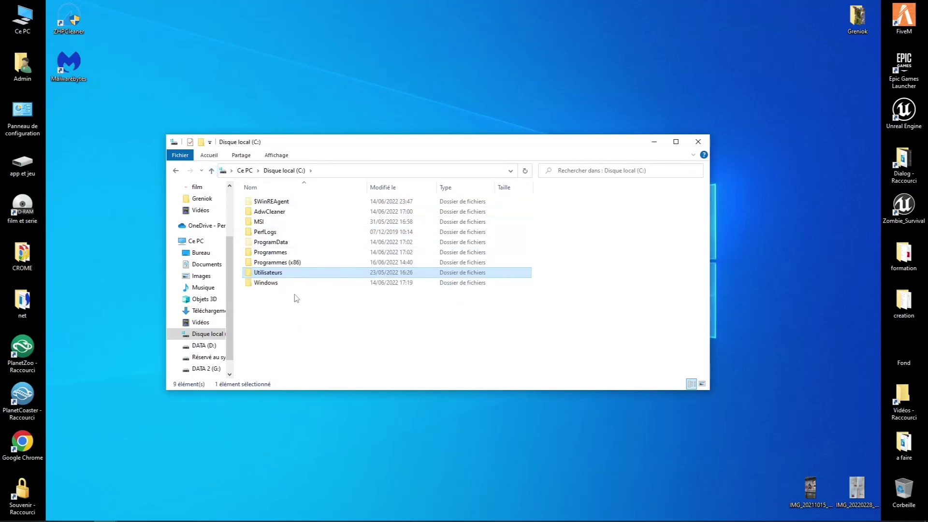
pyautogui.click(211, 171)
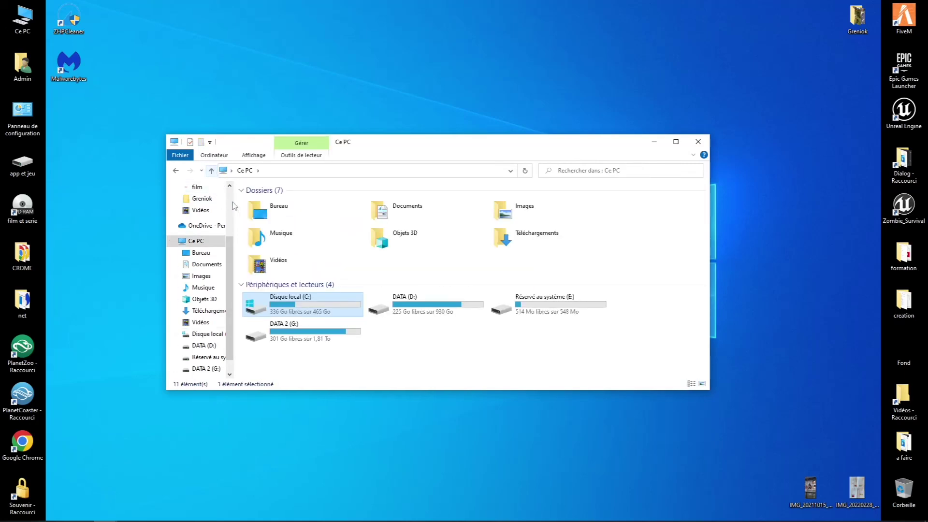
pyautogui.doubleClick(288, 307)
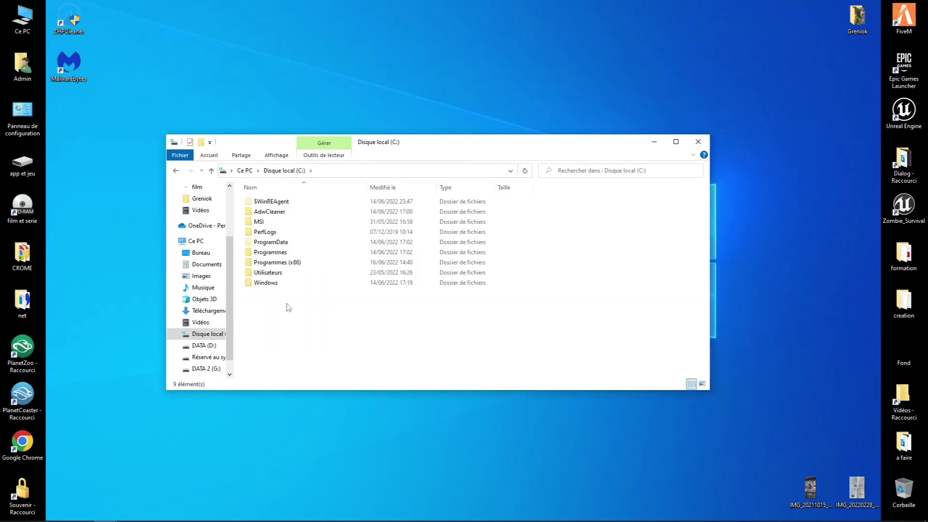
pyautogui.click(247, 254)
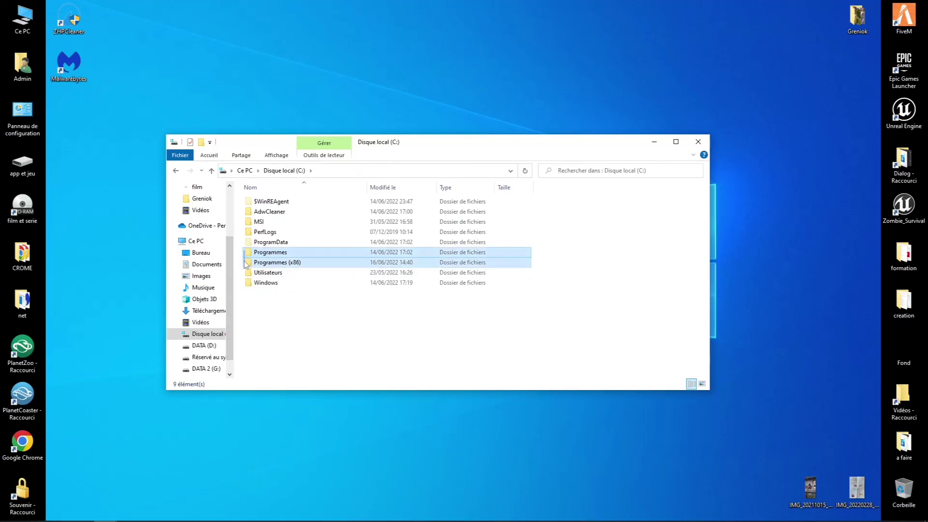
pyautogui.click(264, 318)
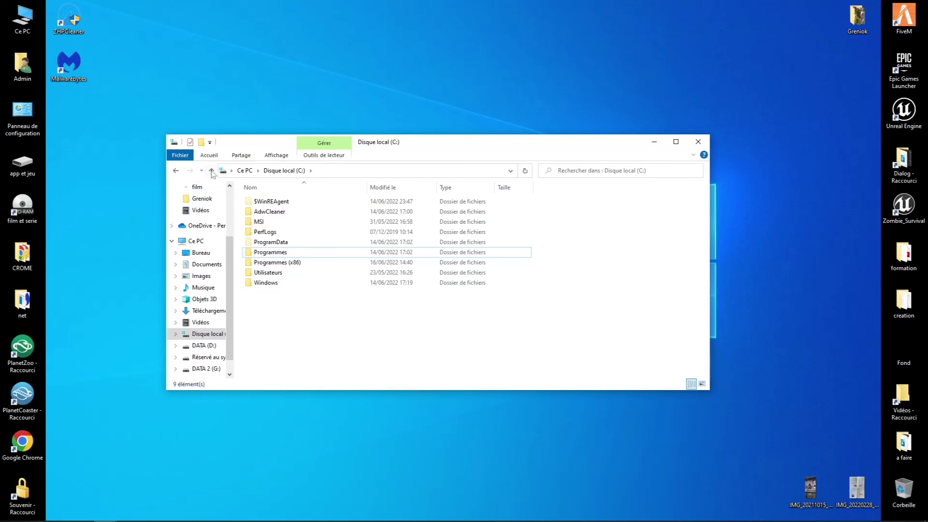
# Open Utilisateurs on the C: drive, highlight the Admin folder and clear the selection
pyautogui.doubleClick(267, 273)
pyautogui.moveTo(265, 202); pyautogui.dragTo(552, 282)
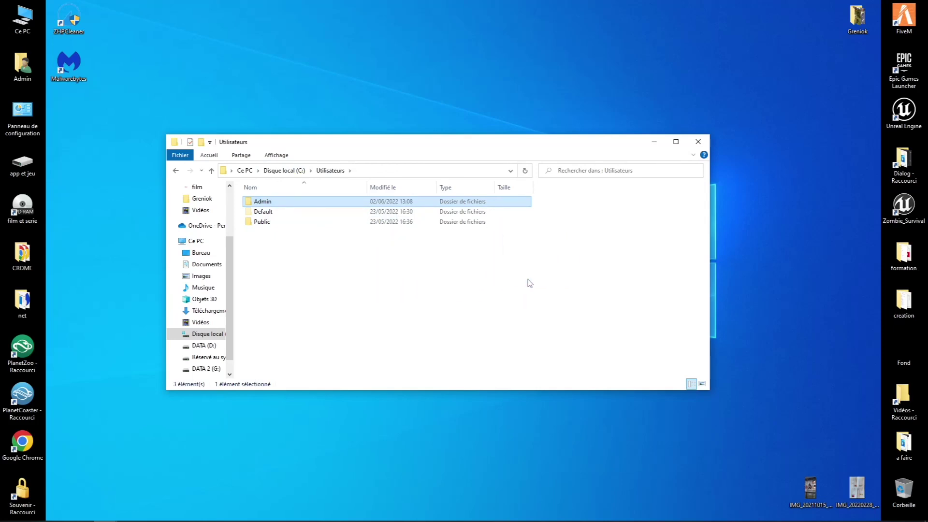
pyautogui.click(392, 298)
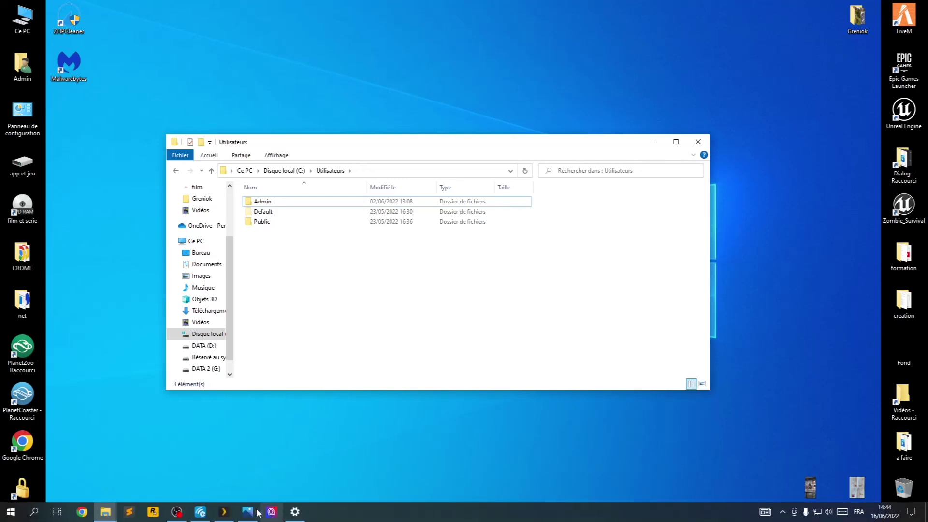
pyautogui.click(177, 512)
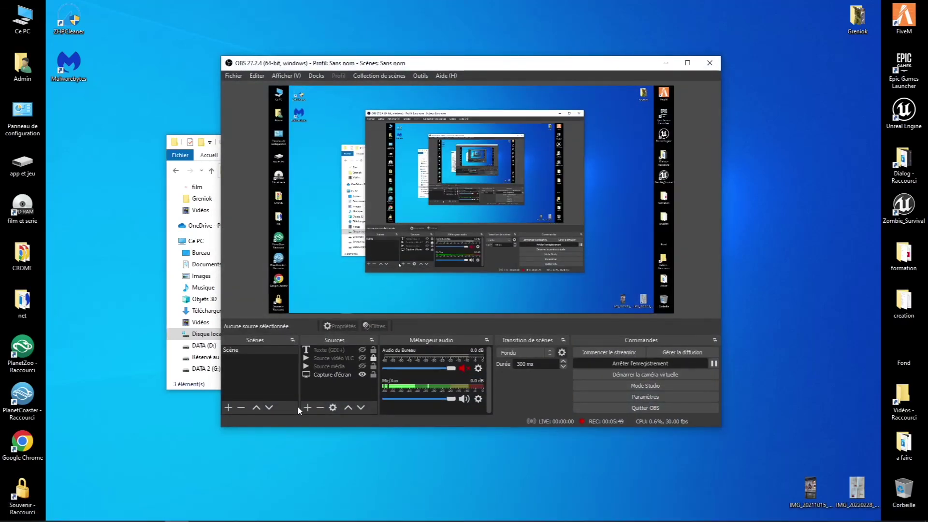